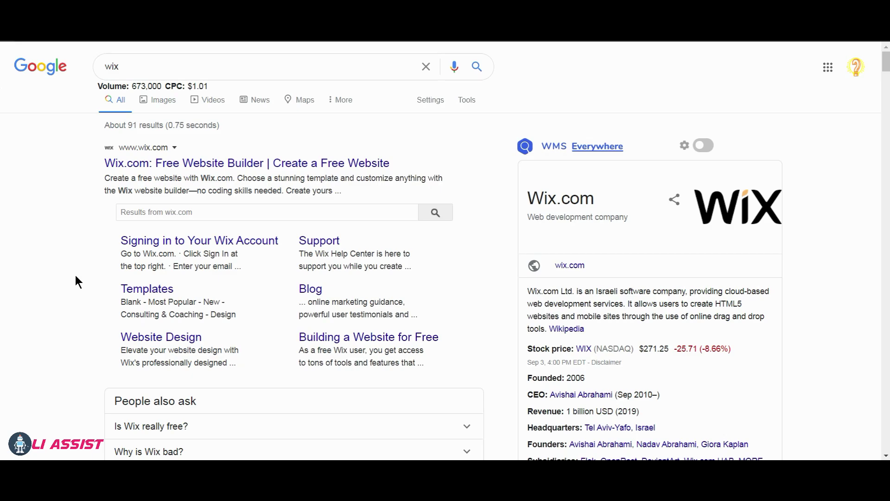
Scroll through the Google results for 'wix' on the way to Wix's My Sites dashboard.
scroll(75, 276, "down", 3)
scroll(79, 277, "down", 1)
scroll(79, 276, "down", 4)
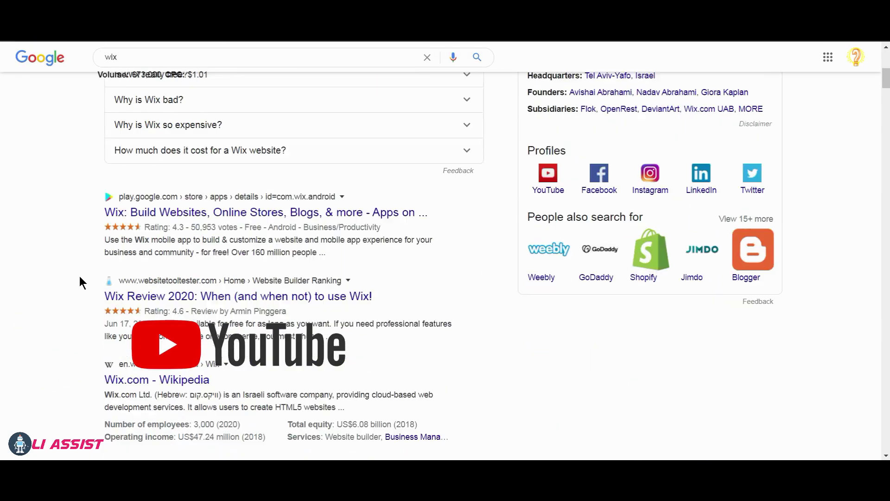
scroll(80, 277, "up", 1)
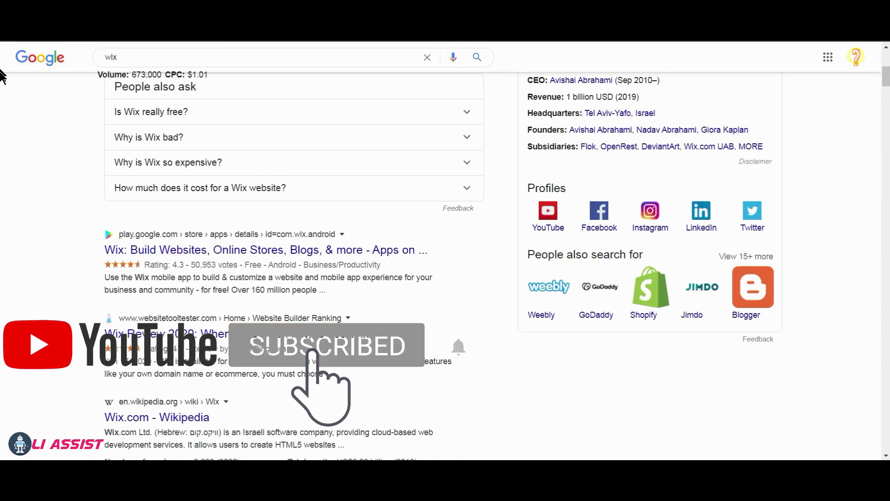
scroll(1, 83, "up", 7)
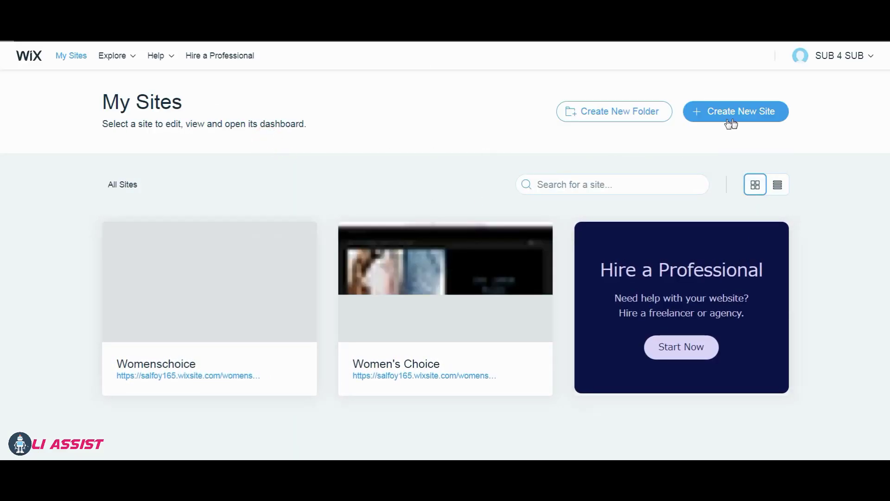
Create a new Wix site with Online Store as its site type.
left_click(713, 114)
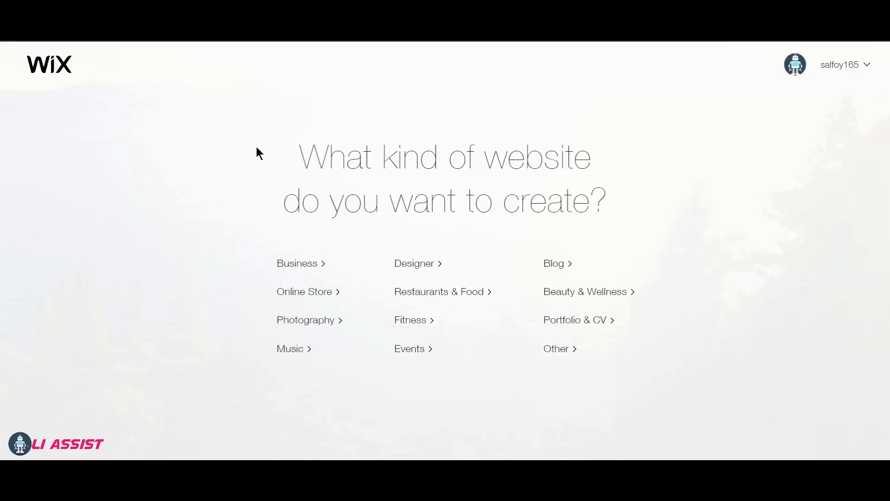
left_click(332, 290)
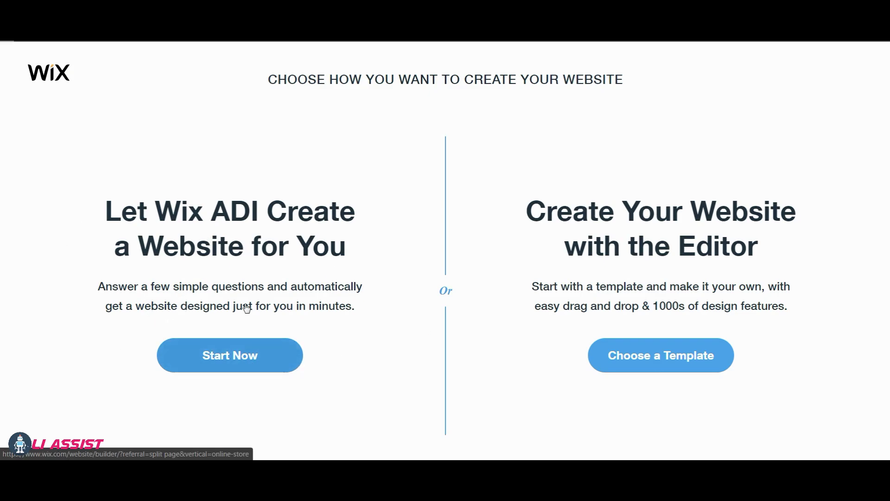
Browse the Fashion & Clothing store templates and open T-shirt Market for editing.
left_click(634, 356)
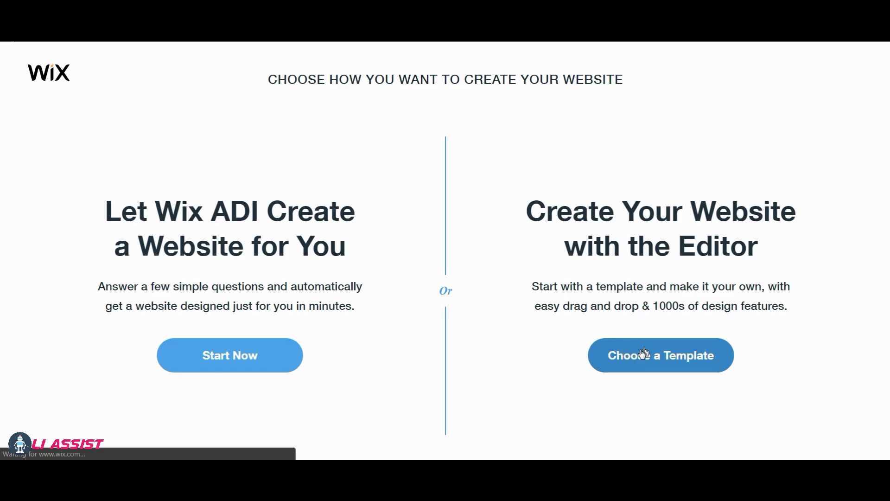
scroll(84, 333, "down", 2)
scroll(93, 297, "down", 2)
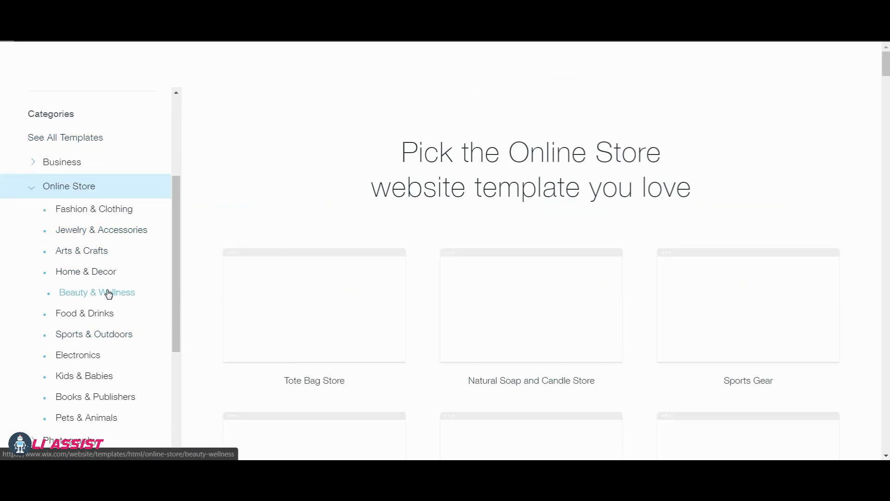
scroll(98, 264, "up", 3)
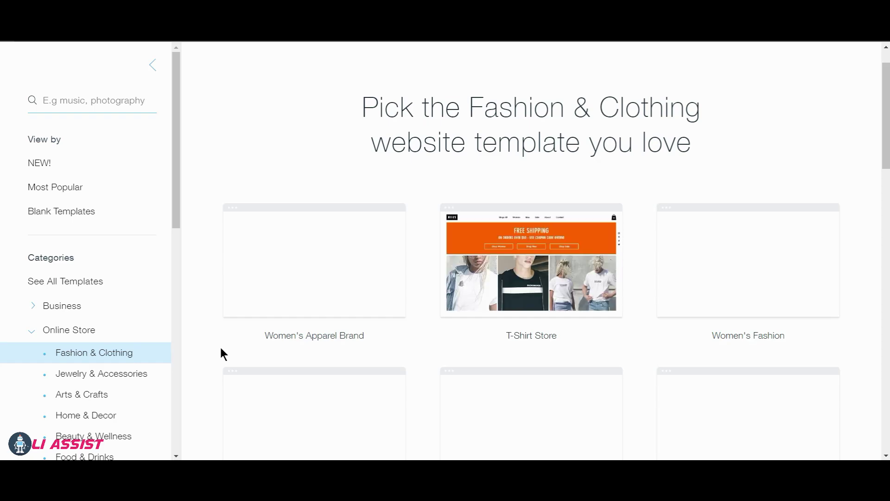
scroll(477, 320, "down", 1)
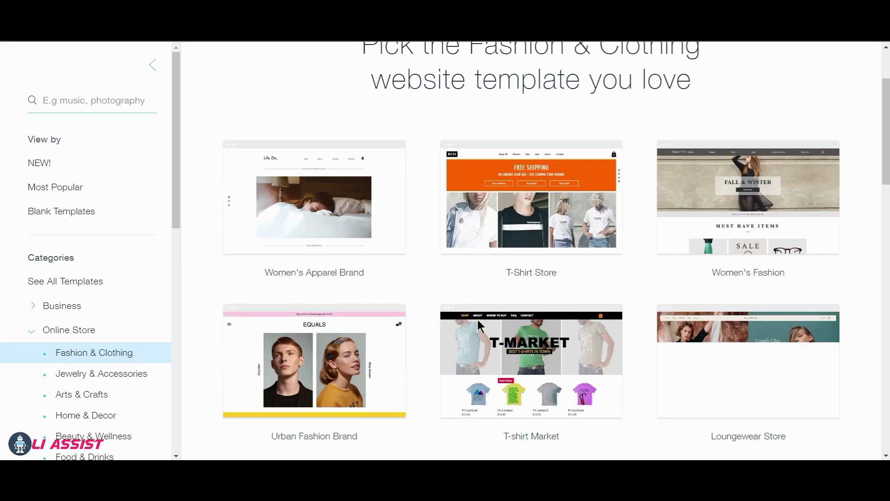
scroll(482, 334, "down", 1)
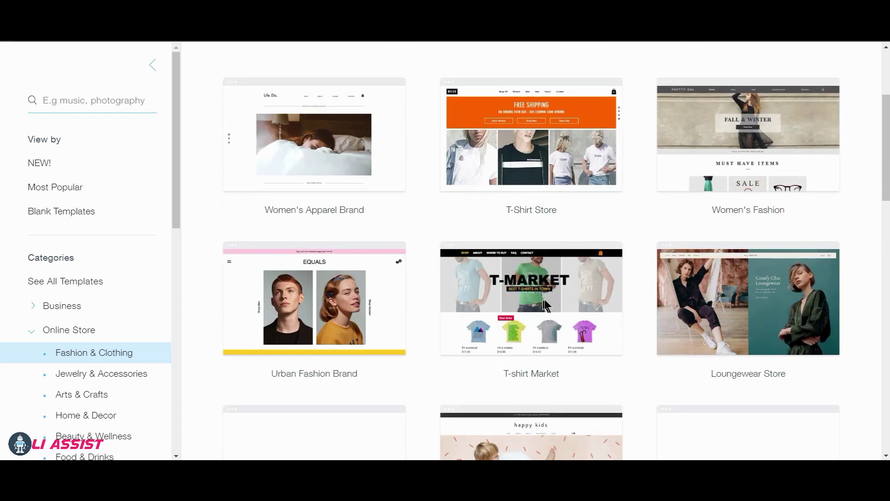
left_click(540, 283)
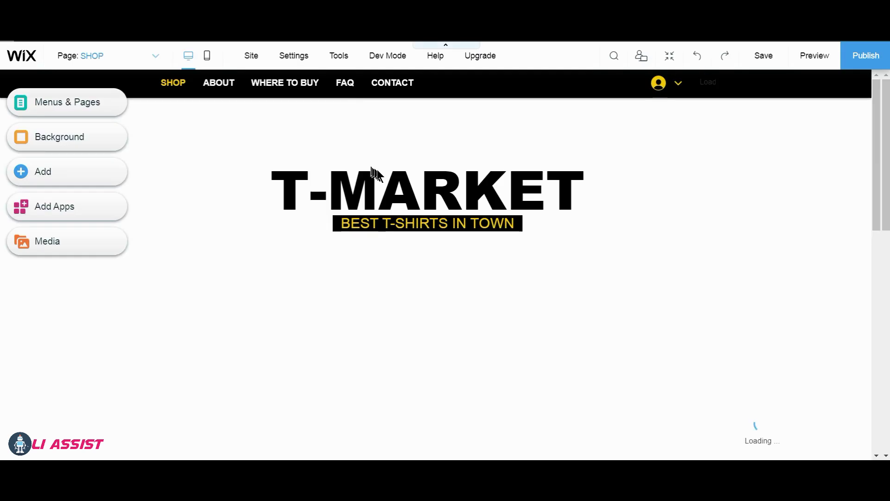
scroll(320, 269, "down", 3)
scroll(328, 276, "up", 2)
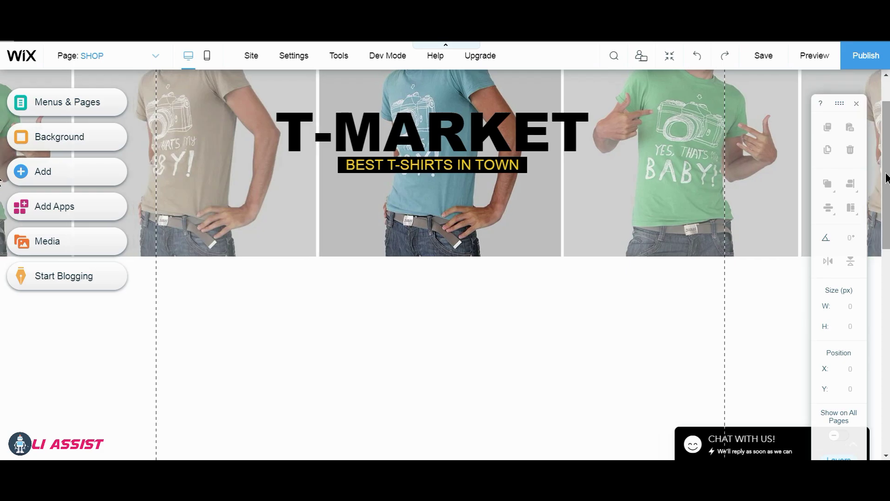
scroll(328, 167, "up", 2)
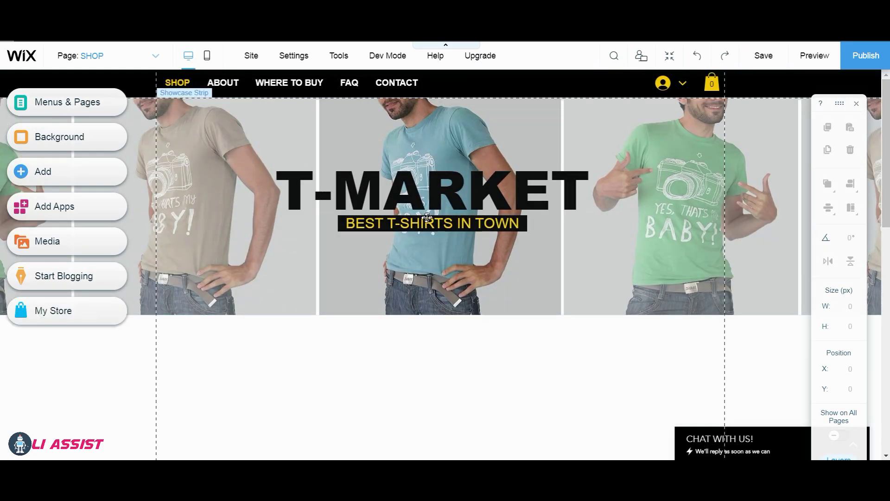
scroll(470, 307, "down", 1)
scroll(470, 307, "down", 1)
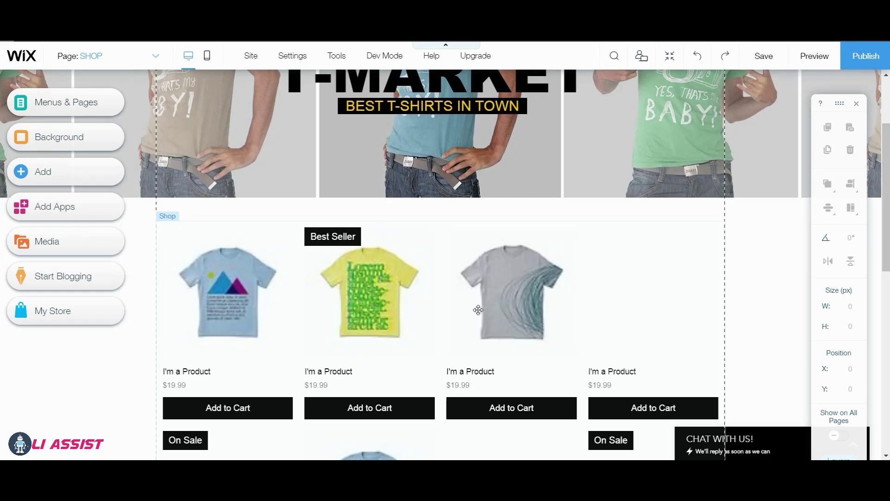
scroll(478, 309, "down", 2)
scroll(478, 310, "down", 1)
scroll(478, 309, "down", 1)
scroll(478, 310, "down", 2)
scroll(497, 288, "down", 2)
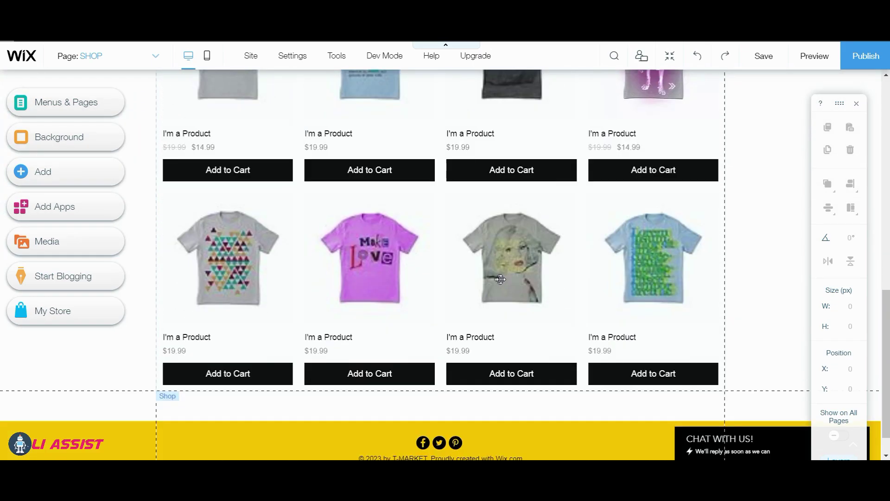
scroll(419, 324, "up", 2)
scroll(560, 246, "up", 4)
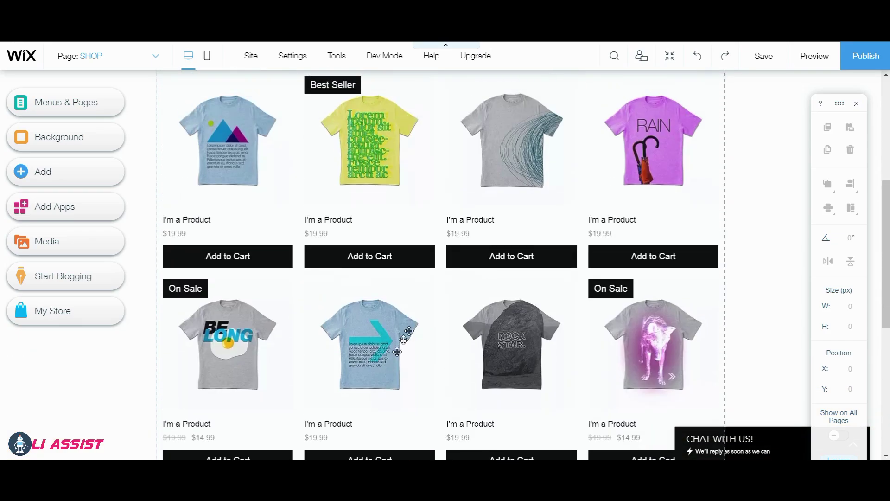
scroll(560, 246, "down", 2)
scroll(793, 189, "up", 1)
scroll(792, 188, "up", 1)
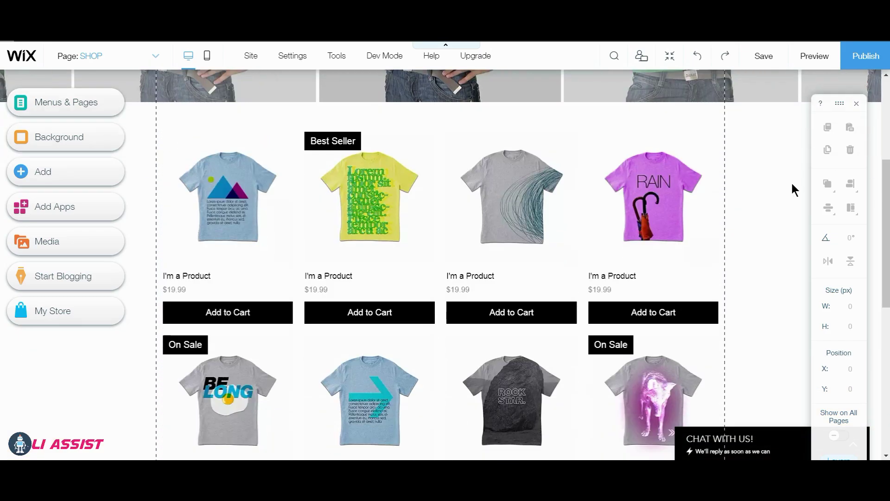
scroll(806, 199, "up", 2)
scroll(525, 267, "up", 3)
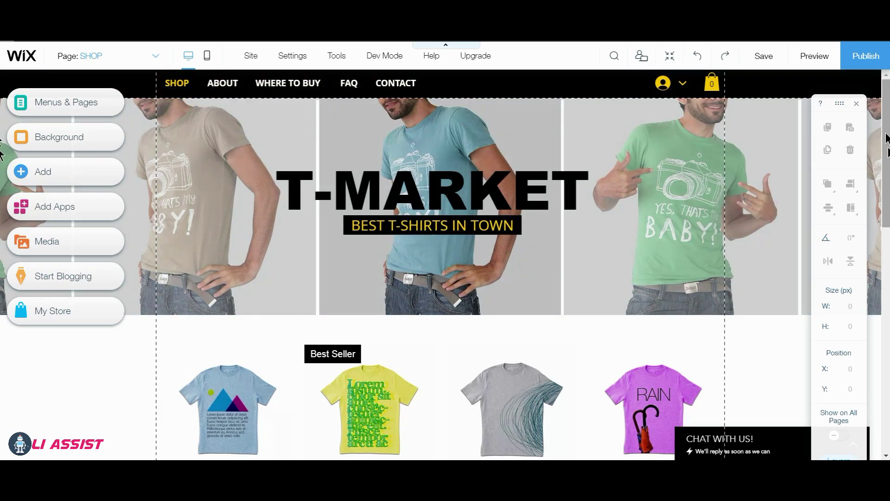
Save the site under a free Wix address ending in 'mensfashion'.
left_click(866, 57)
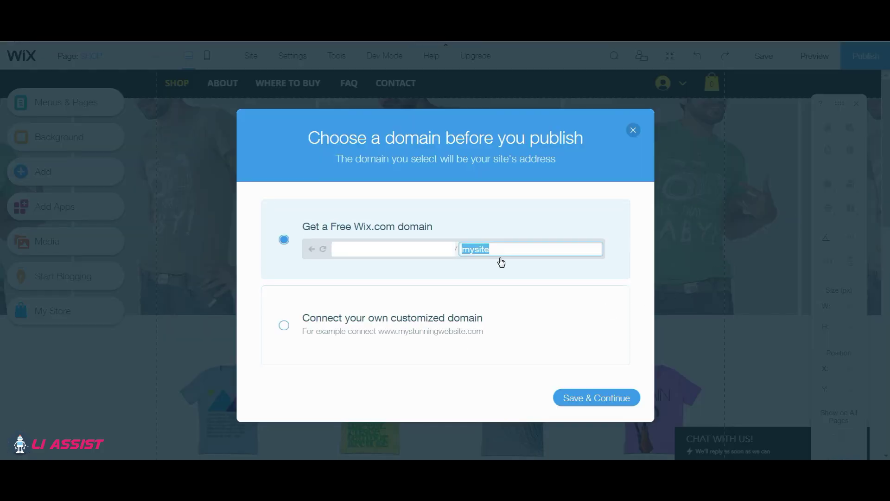
key("BackSpace")
left_click(582, 399)
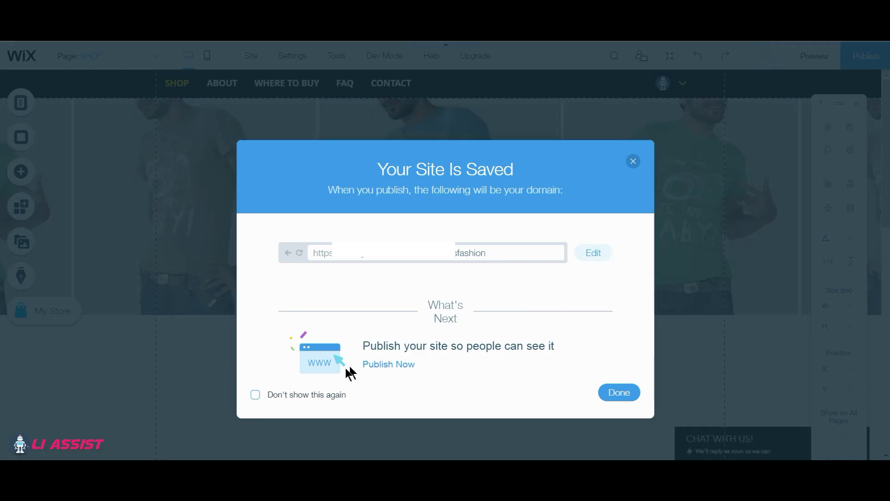
Publish the saved site, then scroll the mobile Shop page and select its product gallery.
left_click(395, 361)
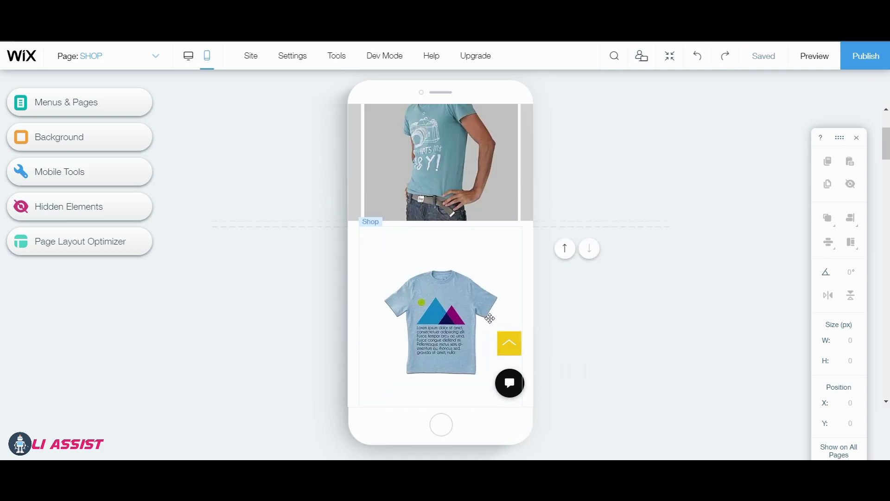
scroll(471, 275, "down", 4)
scroll(471, 275, "down", 5)
scroll(471, 275, "down", 5)
scroll(472, 277, "down", 5)
scroll(473, 278, "down", 5)
scroll(473, 277, "down", 5)
scroll(472, 277, "down", 5)
scroll(473, 277, "down", 5)
scroll(473, 277, "down", 5)
scroll(473, 277, "down", 1)
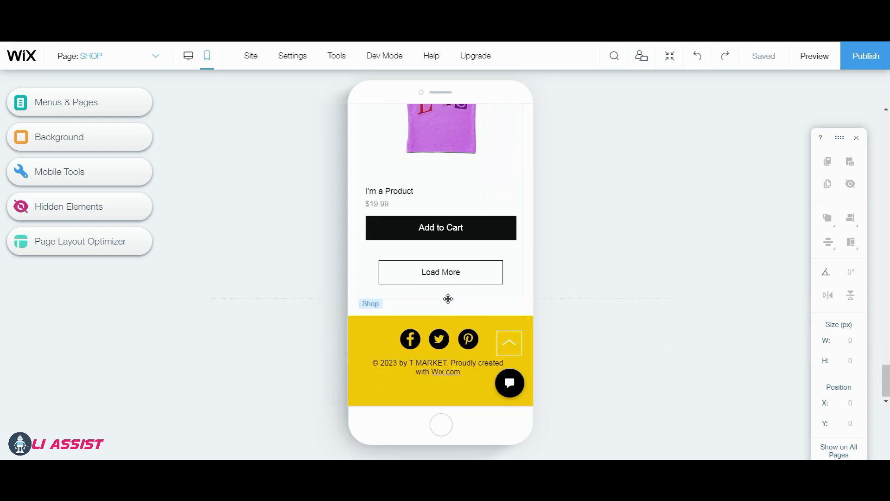
left_click(448, 275)
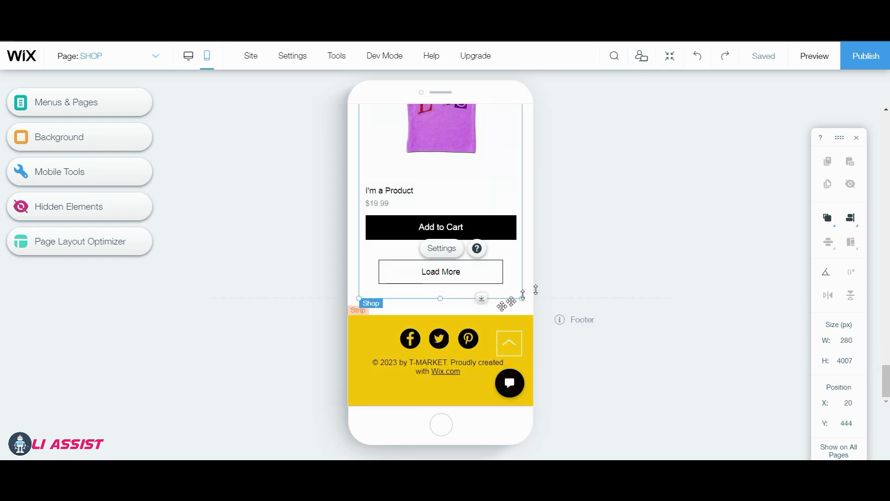
scroll(539, 288, "up", 2)
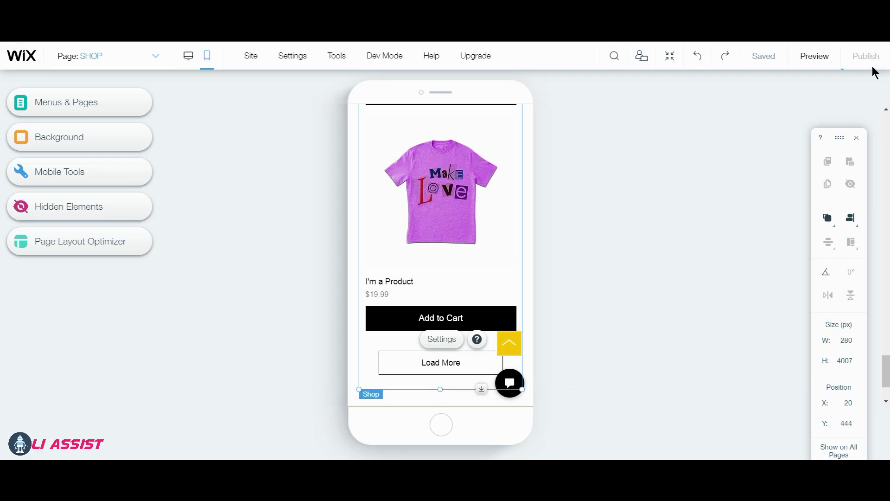
Publish the mobile layout and browse the live T-MARKET store's product grid.
left_click(873, 67)
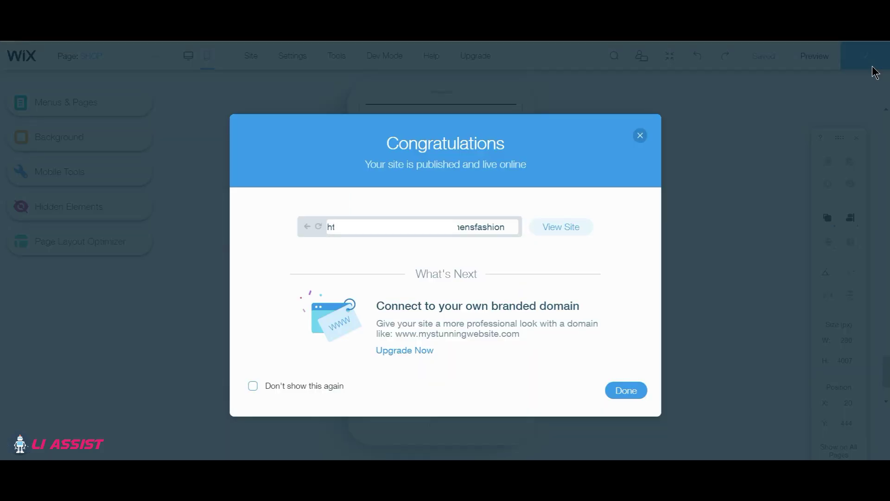
left_click(620, 394)
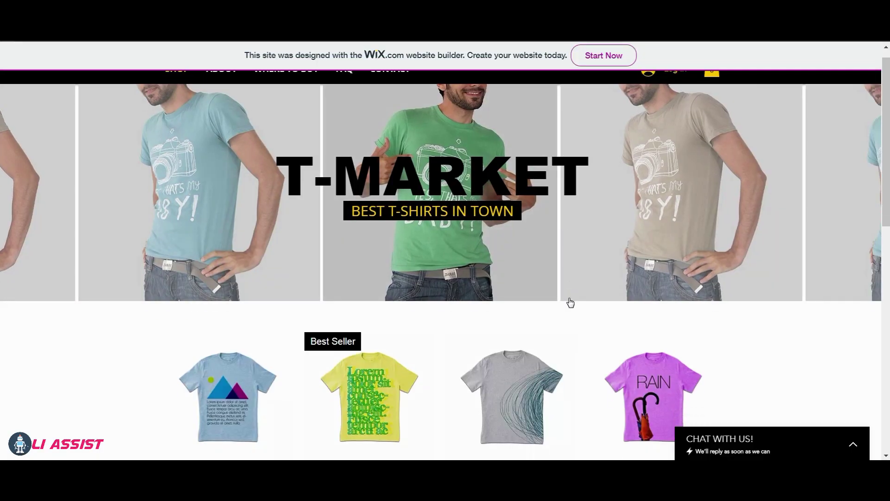
scroll(568, 302, "down", 10)
scroll(570, 303, "down", 4)
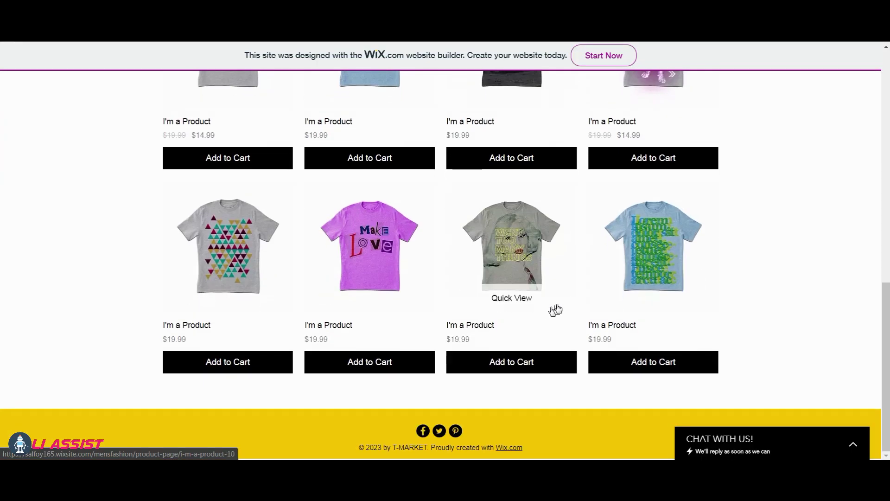
scroll(616, 281, "up", 4)
scroll(2, 288, "up", 3)
scroll(1, 185, "up", 5)
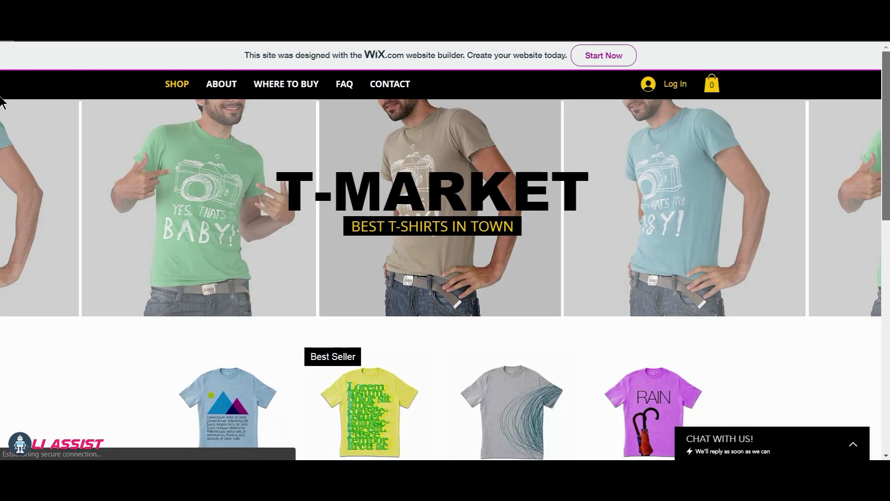
scroll(354, 197, "down", 1)
scroll(353, 197, "up", 1)
scroll(767, 251, "down", 6)
scroll(672, 300, "down", 1)
scroll(672, 300, "down", 4)
scroll(669, 306, "down", 1)
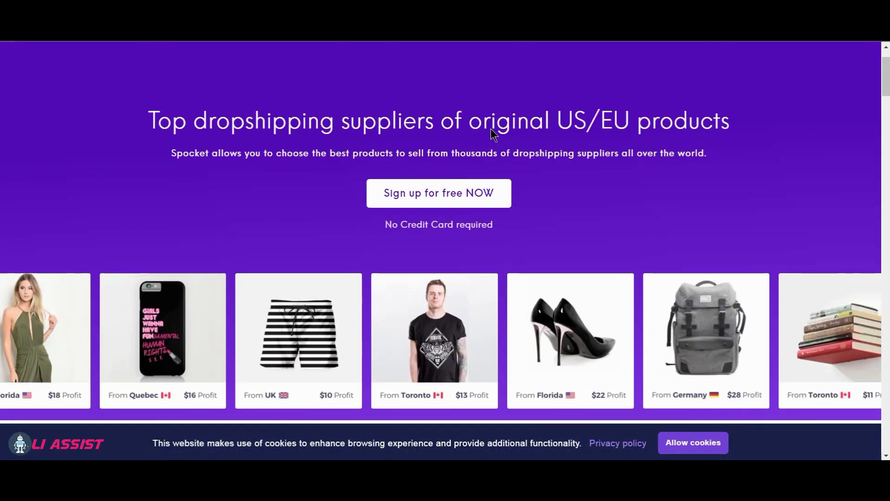
Scroll down through the Spocket homepage.
scroll(465, 132, "down", 2)
scroll(502, 139, "down", 1)
scroll(493, 132, "down", 1)
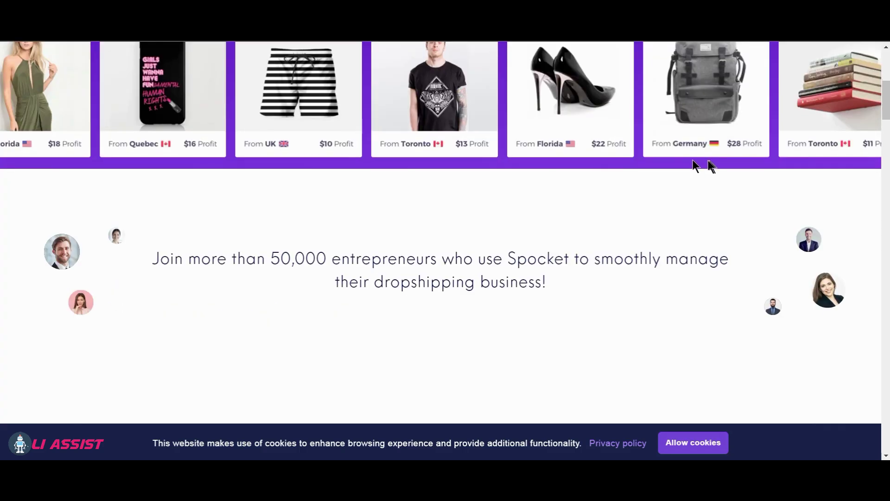
scroll(471, 157, "down", 3)
scroll(494, 155, "down", 3)
scroll(469, 153, "down", 1)
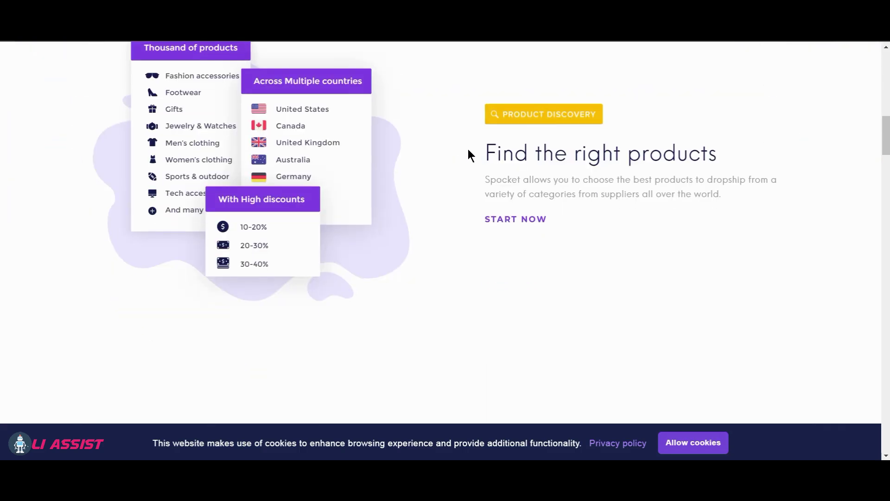
scroll(508, 183, "down", 2)
scroll(507, 183, "down", 3)
scroll(508, 183, "down", 1)
scroll(508, 183, "down", 3)
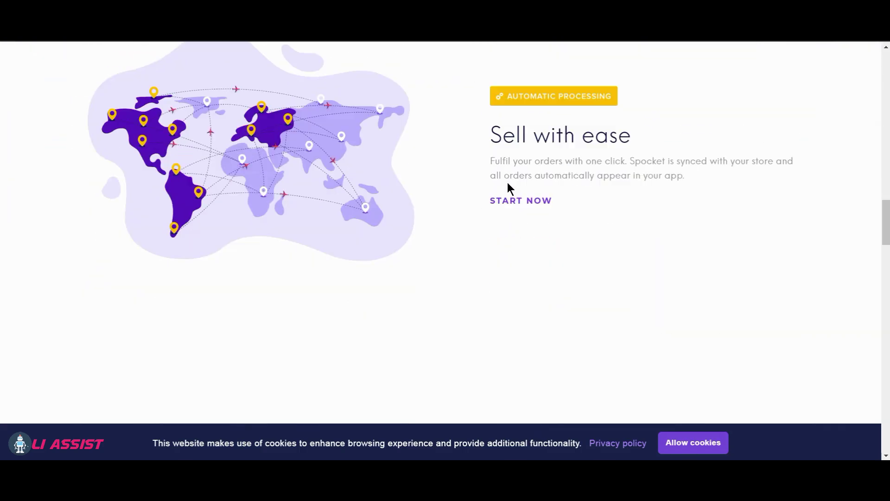
scroll(547, 182, "down", 4)
scroll(547, 182, "down", 3)
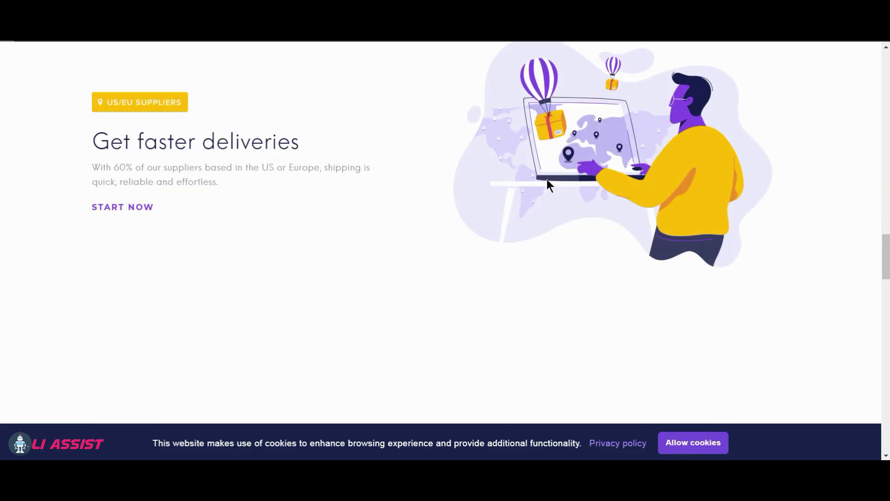
scroll(547, 184, "down", 3)
scroll(547, 184, "down", 3)
scroll(547, 183, "down", 2)
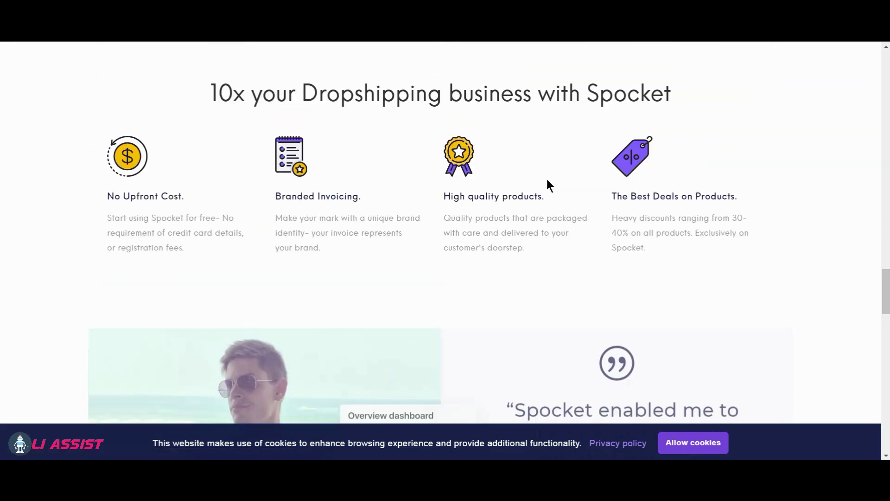
scroll(546, 183, "down", 4)
scroll(547, 183, "down", 3)
scroll(546, 184, "down", 3)
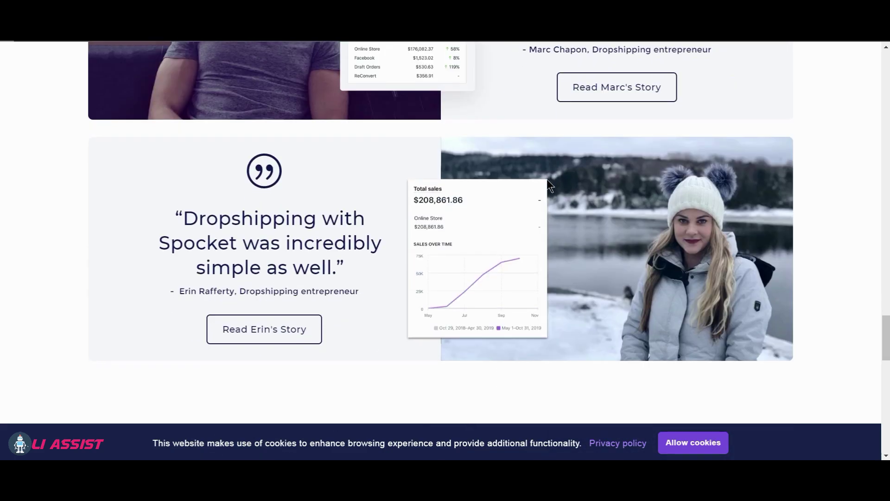
scroll(547, 183, "down", 1)
scroll(547, 182, "down", 3)
scroll(698, 252, "down", 6)
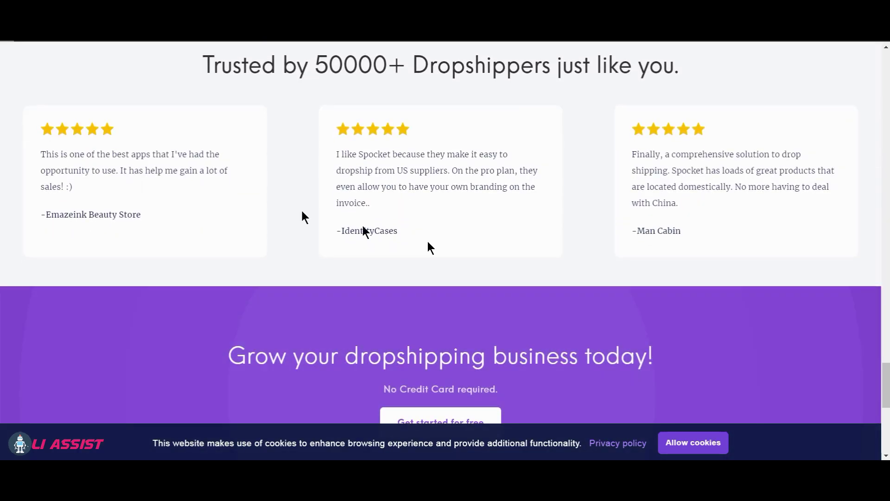
scroll(427, 247, "down", 2)
scroll(388, 210, "down", 4)
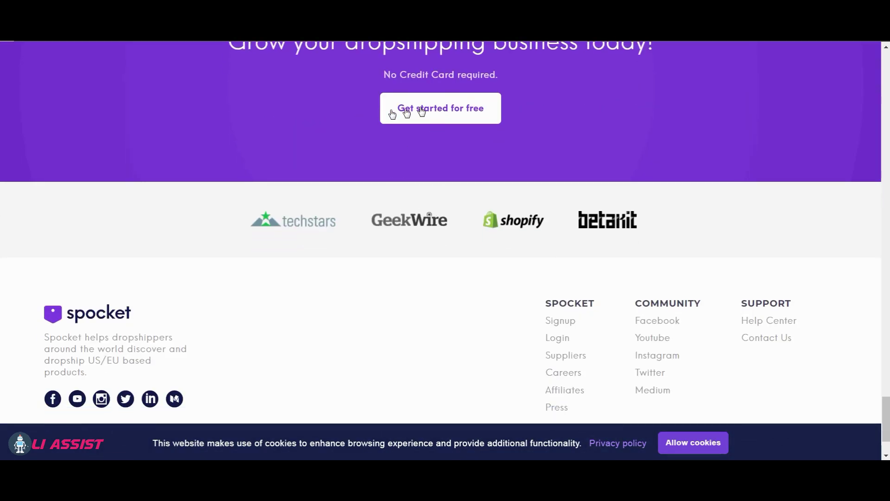
scroll(436, 142, "down", 2)
Go to the sign-up page via 'Get started for free' and submit the form.
scroll(438, 144, "up", 1)
scroll(435, 238, "up", 4)
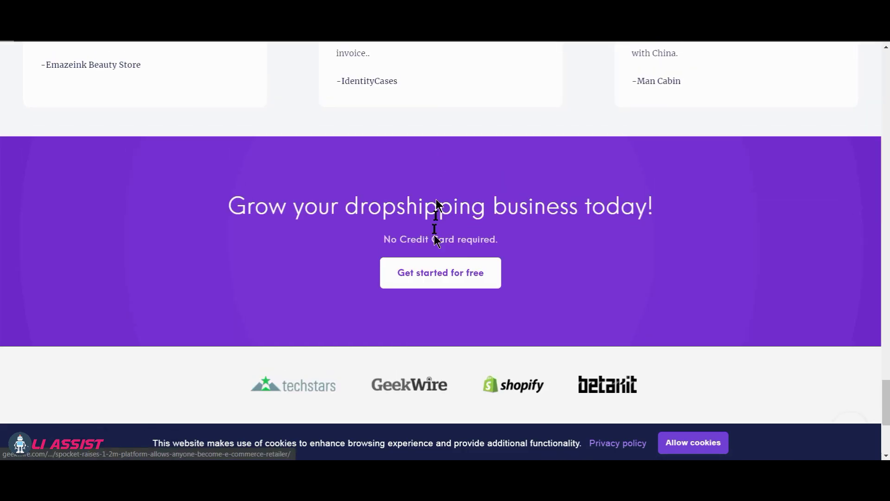
left_click(436, 278)
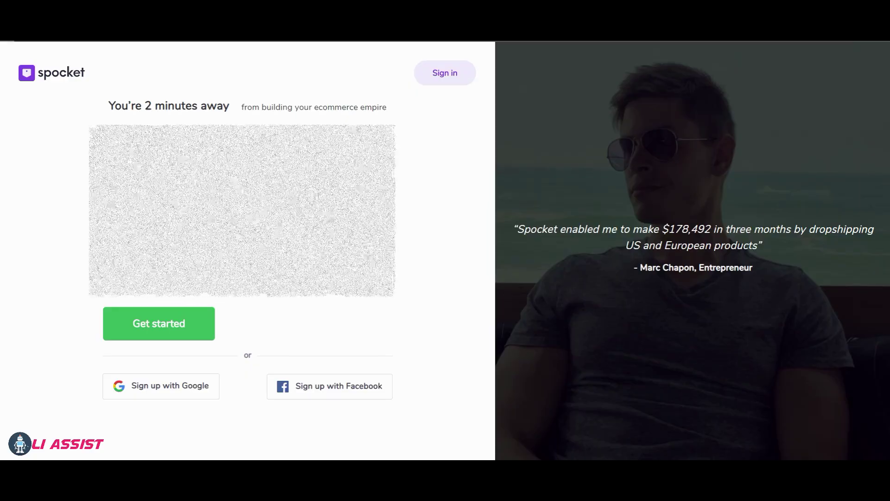
left_click(48, 241)
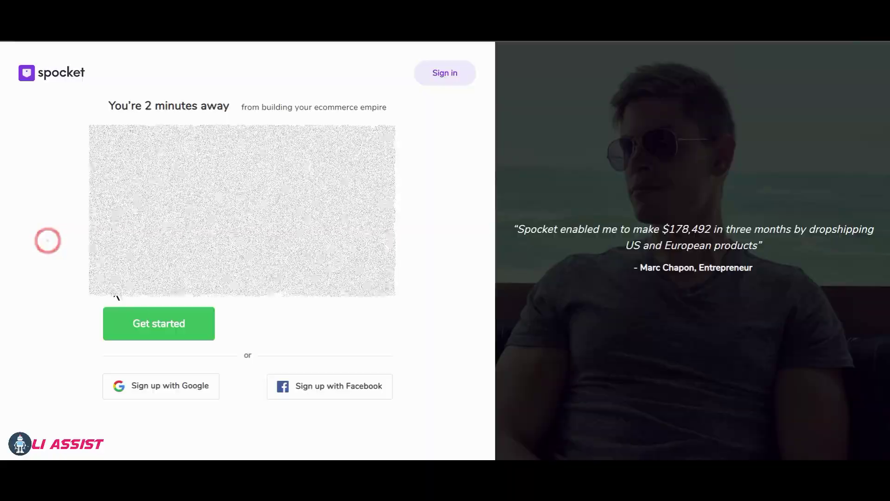
left_click(175, 319)
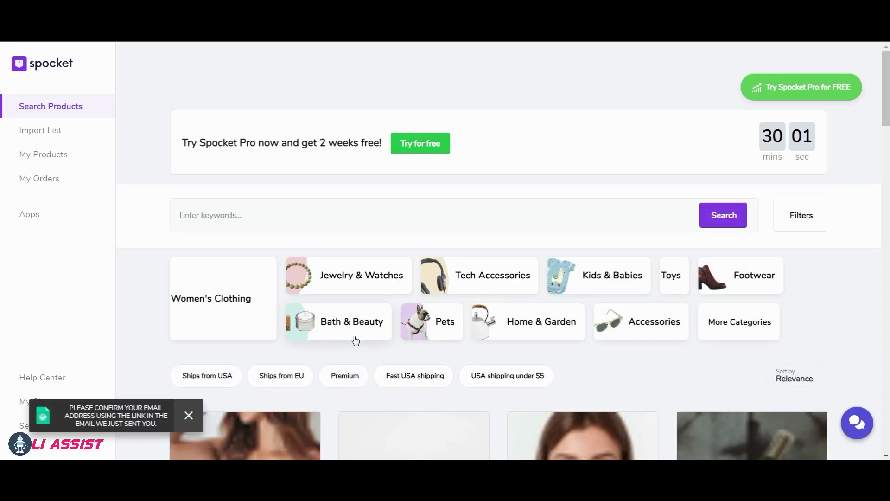
Close the welcome tour popup on the Search Products dashboard with its X.
scroll(362, 341, "down", 3)
scroll(464, 306, "up", 1)
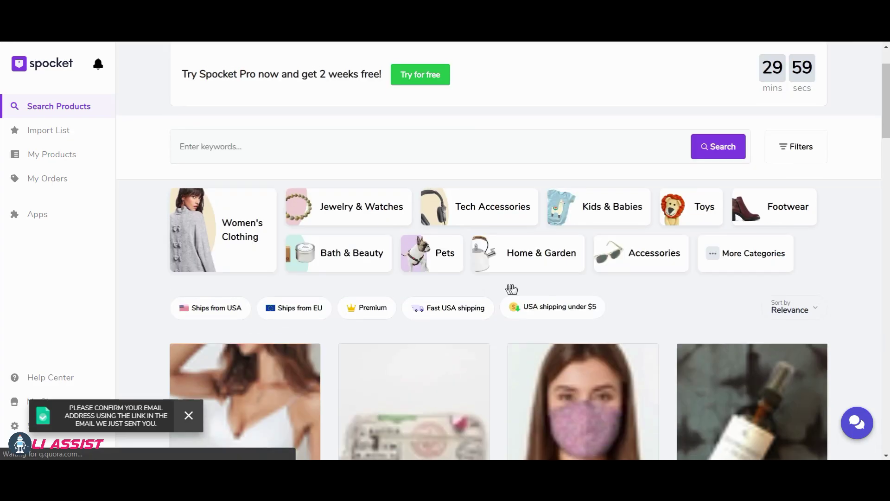
scroll(487, 250, "up", 2)
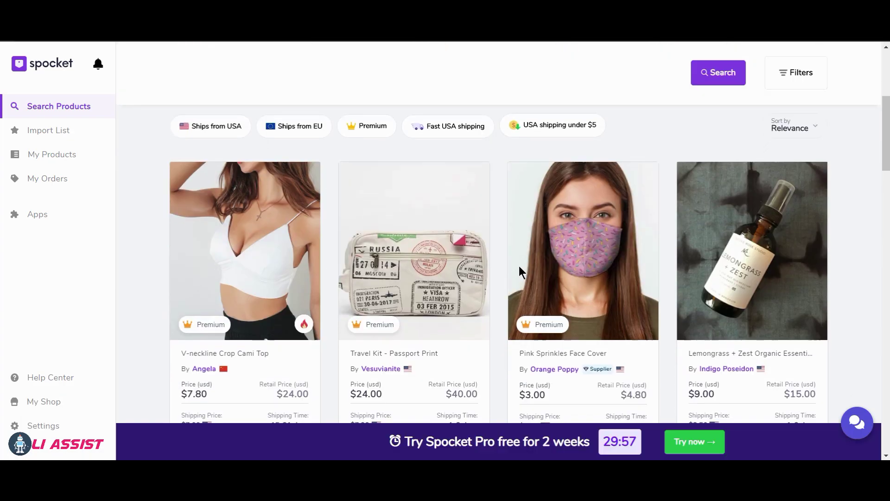
scroll(520, 268, "down", 5)
scroll(556, 267, "down", 5)
scroll(593, 268, "down", 5)
scroll(618, 269, "down", 2)
scroll(618, 267, "down", 5)
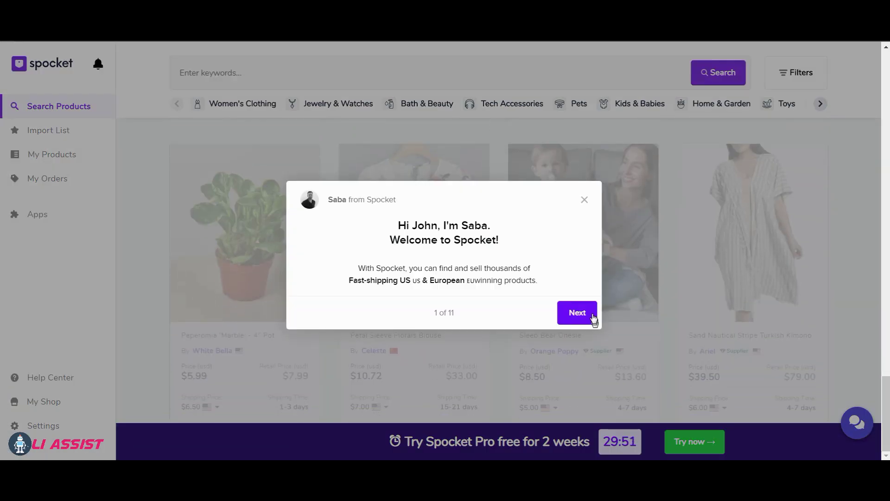
left_click(586, 199)
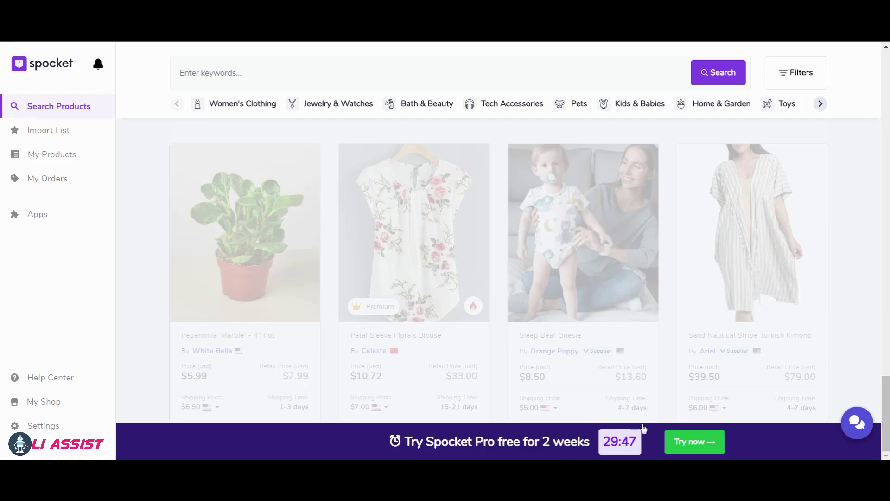
scroll(1, 278, "down", 5)
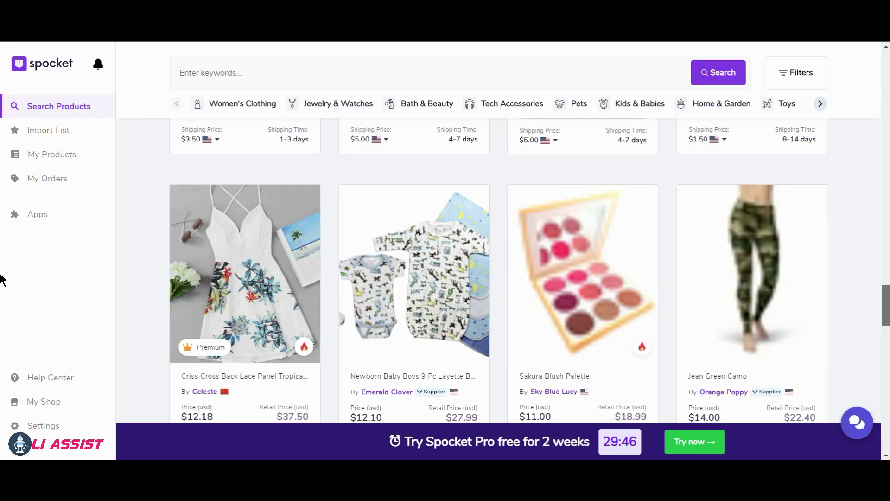
scroll(1, 164, "up", 5)
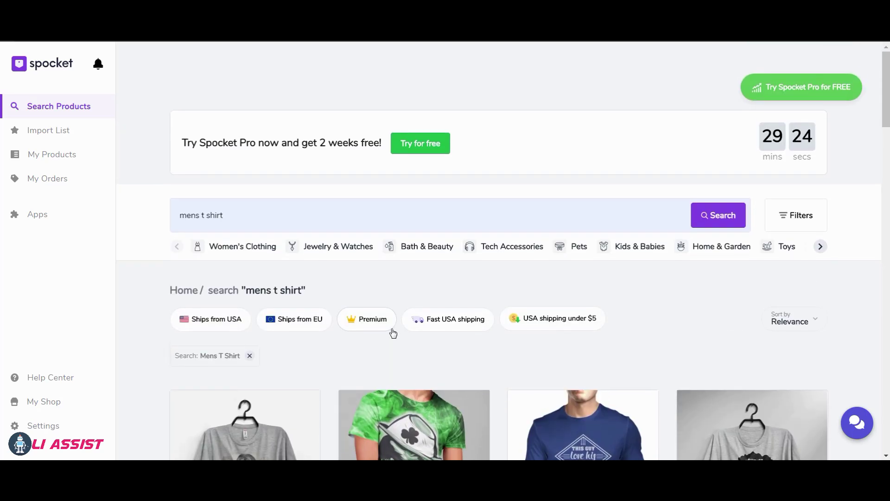
Add the blue This Guy Love His Daughter shirt from the mens t shirt results to the import list.
scroll(392, 330, "down", 5)
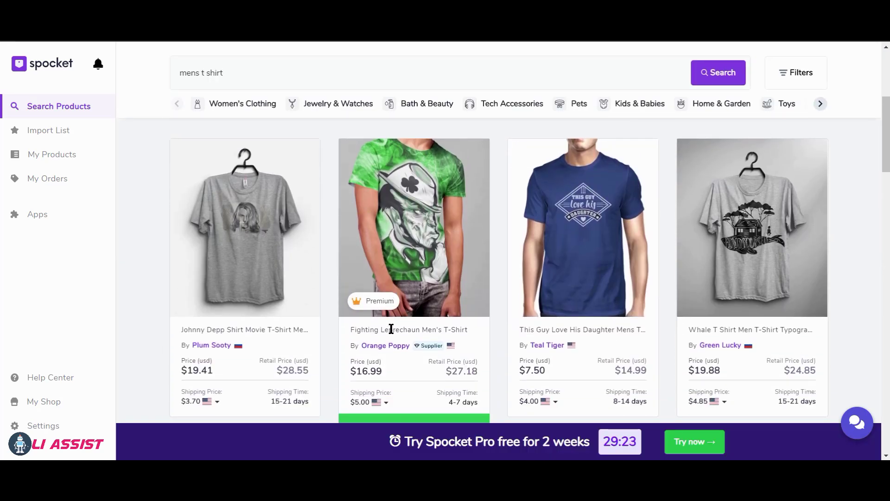
scroll(391, 329, "down", 8)
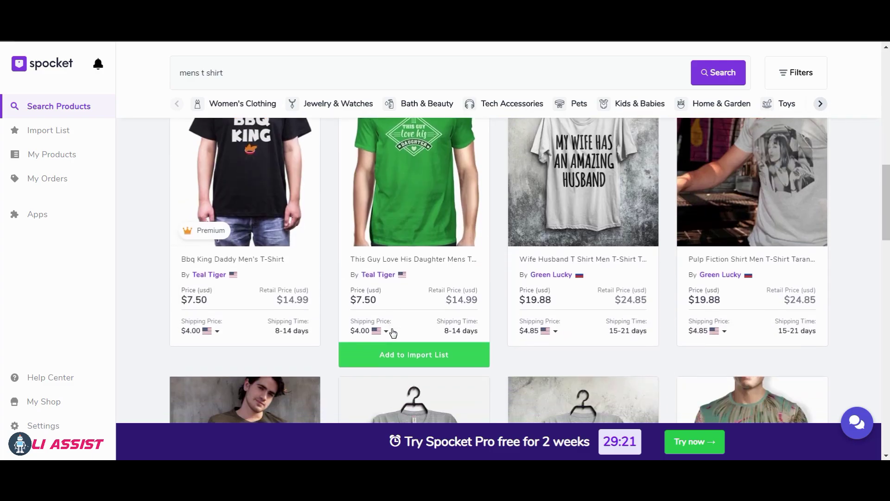
scroll(392, 333, "down", 3)
scroll(392, 333, "down", 6)
scroll(392, 332, "down", 2)
scroll(393, 333, "down", 1)
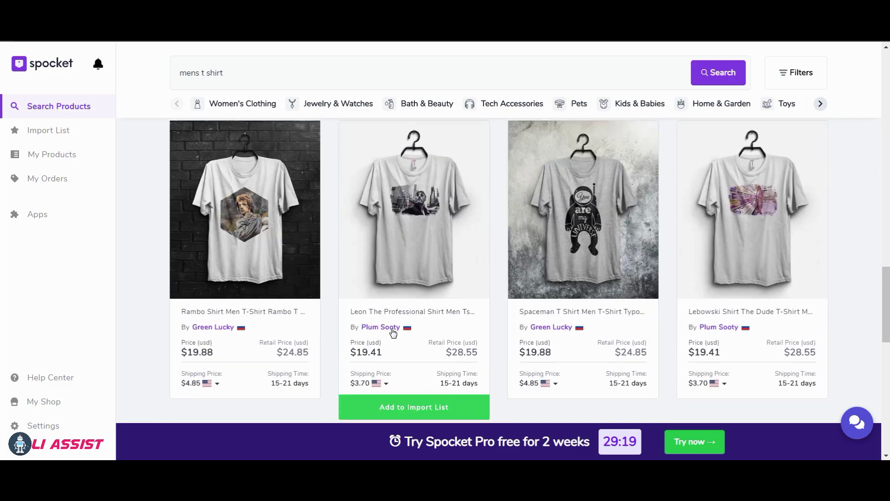
scroll(392, 332, "down", 5)
scroll(392, 330, "down", 2)
scroll(391, 331, "down", 2)
scroll(391, 330, "down", 2)
scroll(392, 329, "up", 4)
scroll(402, 327, "up", 3)
scroll(404, 330, "up", 2)
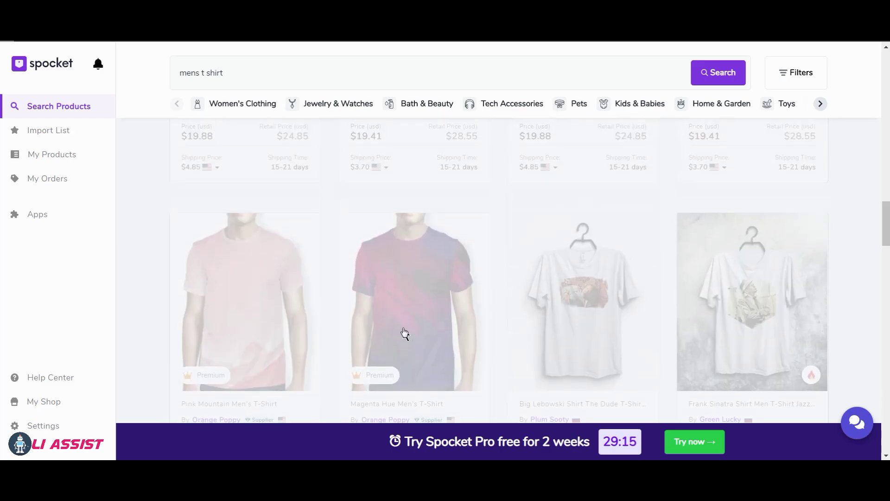
scroll(815, 224, "up", 3)
scroll(823, 225, "up", 2)
scroll(821, 224, "down", 2)
scroll(811, 213, "up", 4)
scroll(560, 304, "up", 5)
scroll(560, 304, "up", 2)
scroll(561, 306, "up", 3)
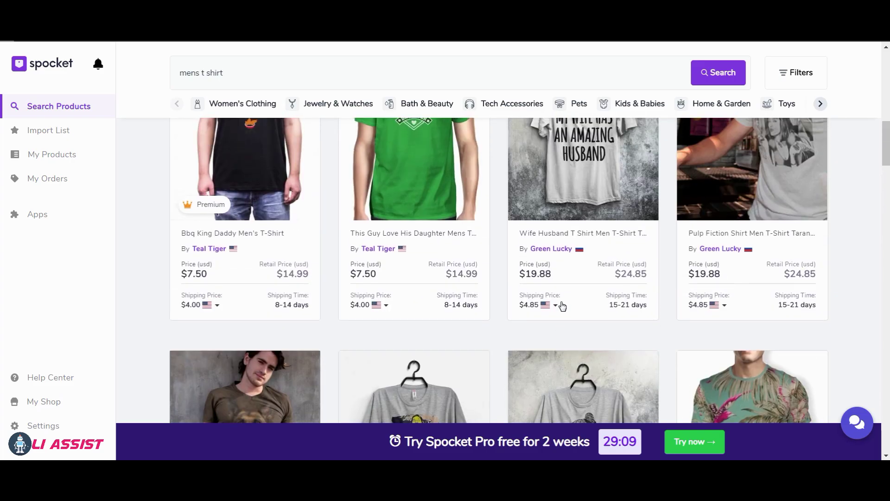
scroll(561, 304, "down", 1)
scroll(561, 301, "up", 2)
scroll(563, 302, "up", 1)
scroll(565, 302, "up", 3)
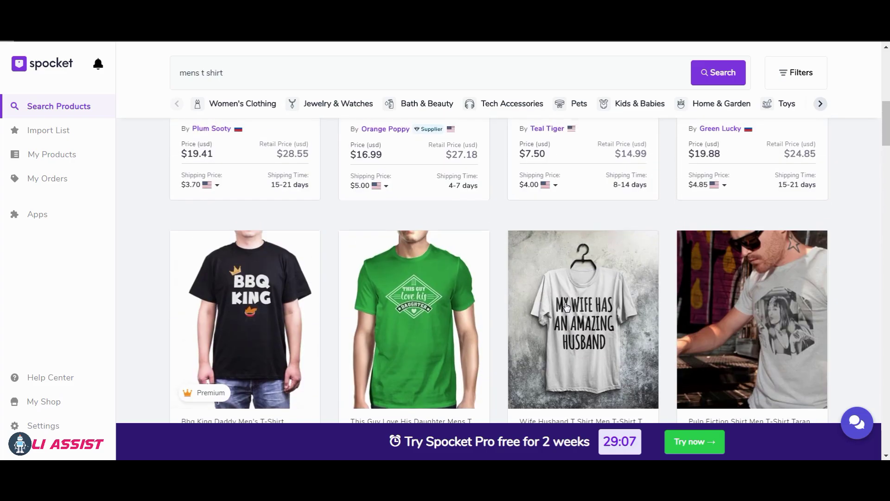
scroll(564, 303, "up", 2)
scroll(565, 304, "up", 2)
scroll(567, 307, "up", 2)
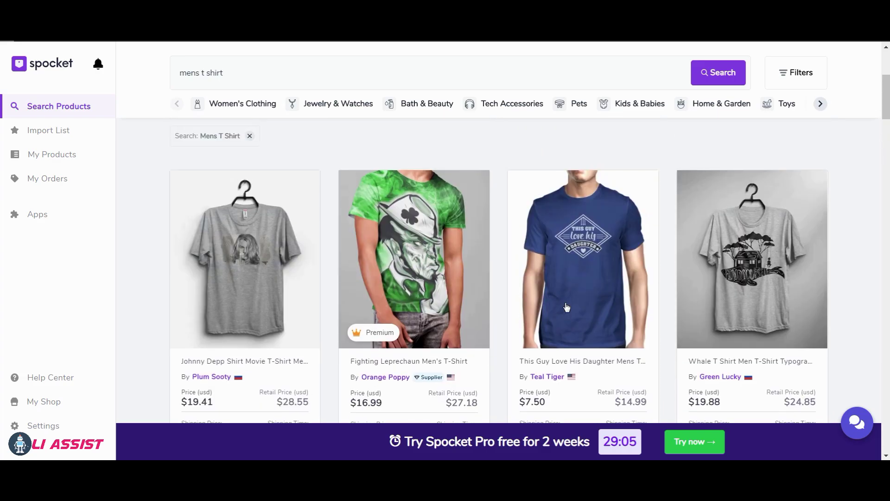
scroll(568, 305, "down", 2)
scroll(577, 294, "down", 2)
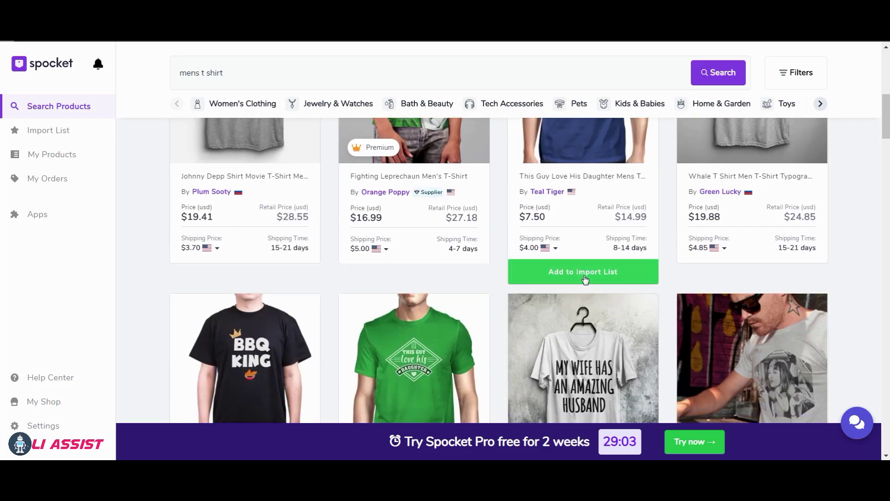
left_click(584, 274)
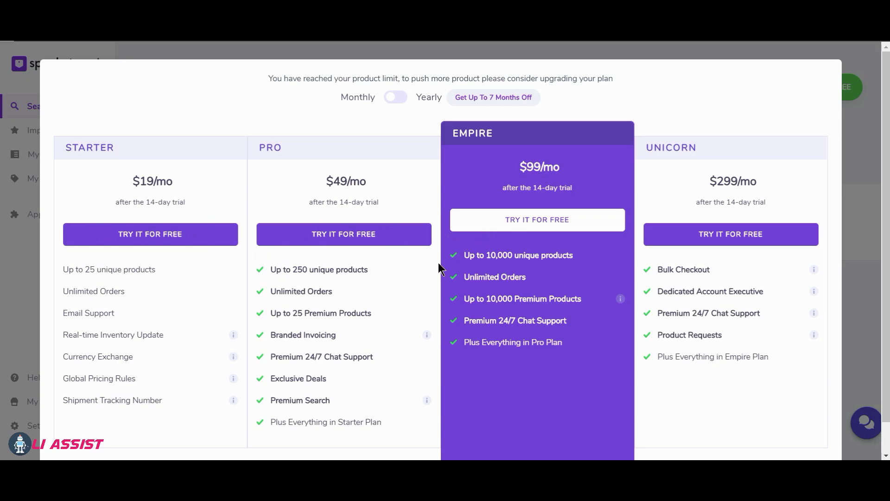
Look over the Starter, Pro, Empire and Unicorn plans with 14-day free trials.
scroll(535, 351, "down", 1)
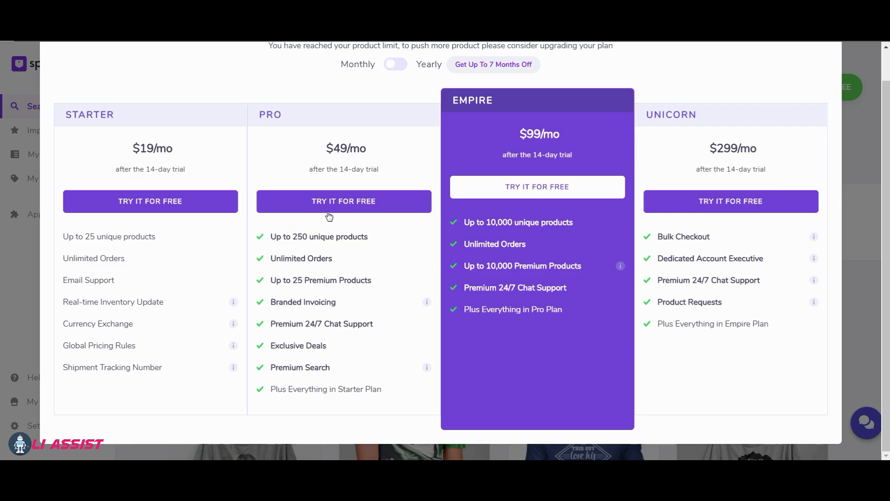
scroll(666, 148, "up", 1)
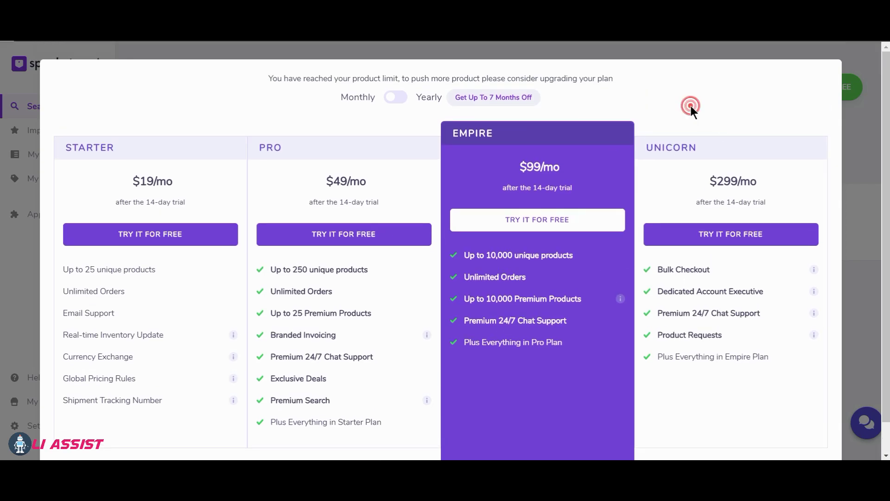
Dismiss the upgrade offer and add the blue 'This Guy Love His Daughter' shirt to the import list.
key("Escape")
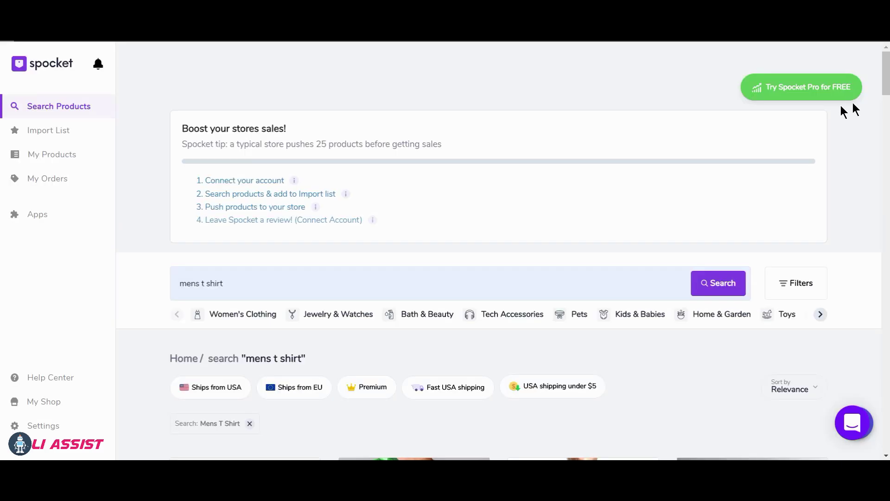
scroll(385, 235, "down", 1)
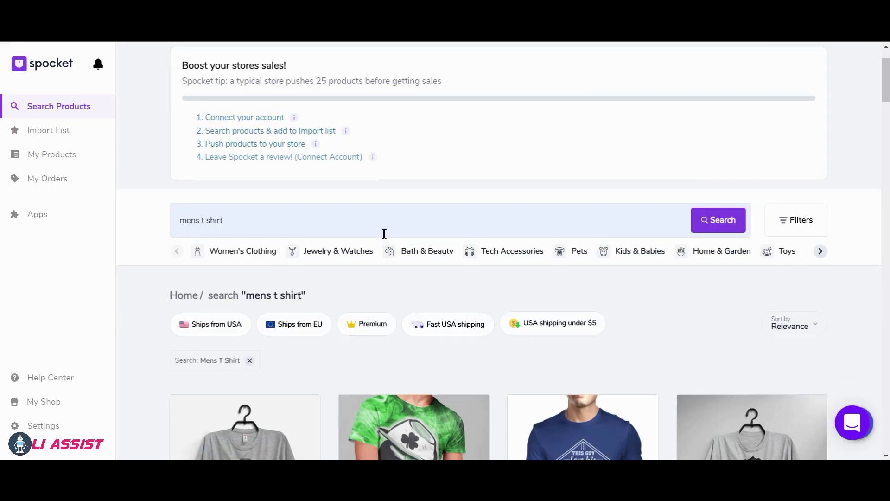
scroll(371, 237, "down", 1)
scroll(353, 243, "down", 2)
scroll(561, 397, "down", 2)
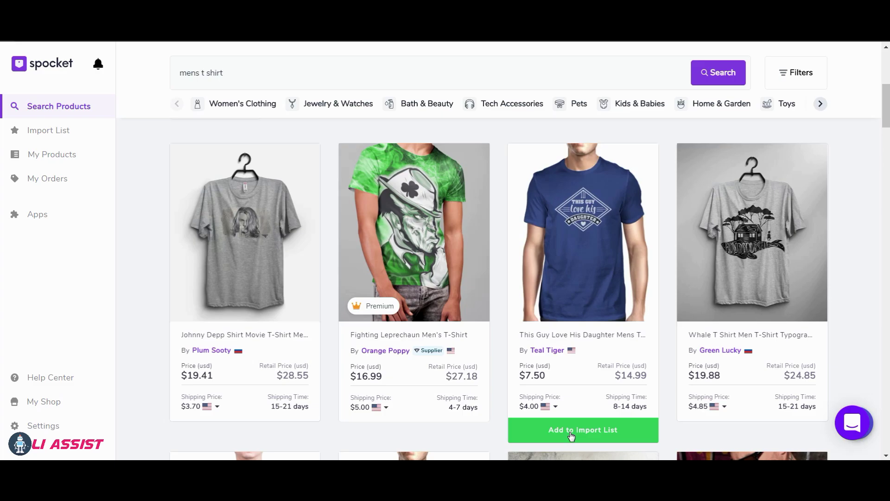
left_click(571, 430)
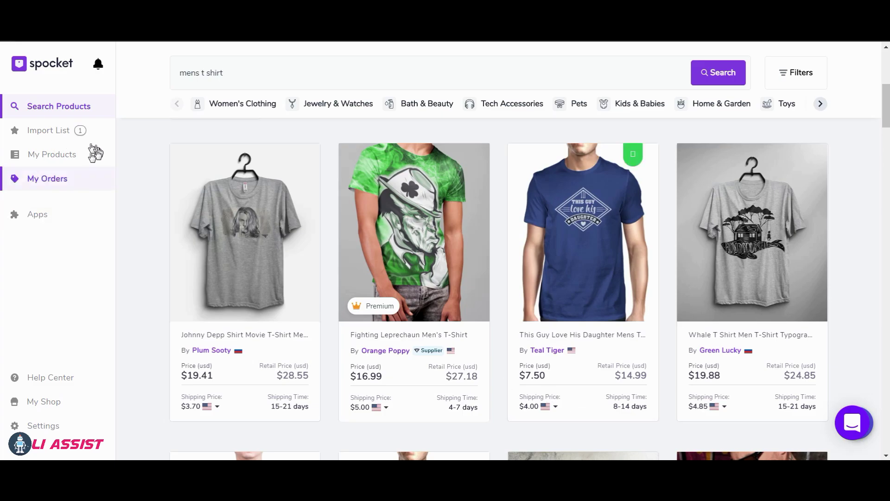
Scroll through the product results, then go to the Import List from the sidebar.
scroll(542, 345, "down", 1)
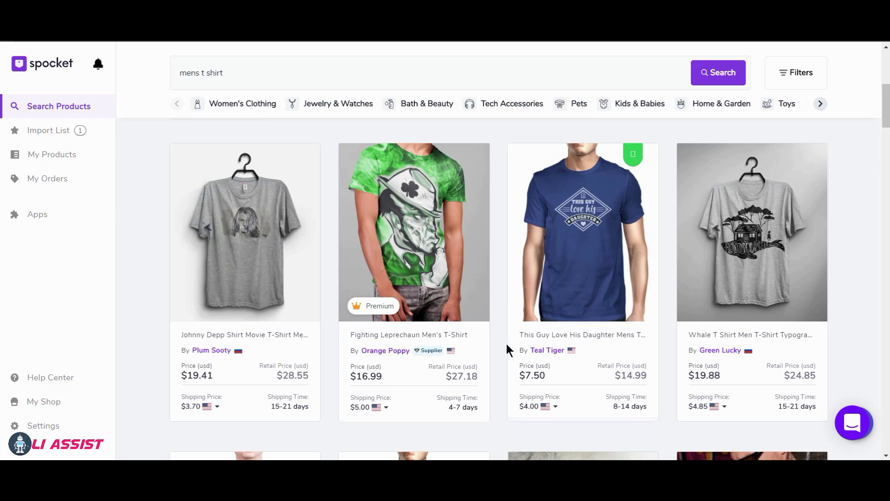
scroll(507, 345, "down", 2)
scroll(506, 343, "up", 3)
scroll(477, 316, "up", 4)
scroll(495, 325, "down", 5)
left_click(47, 130)
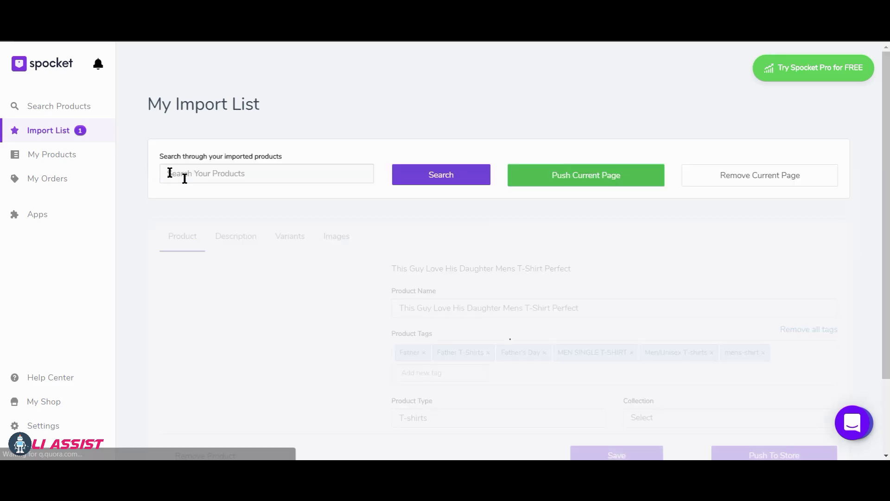
Advance the import list's guided tour through two tips to its final step.
scroll(354, 211, "down", 1)
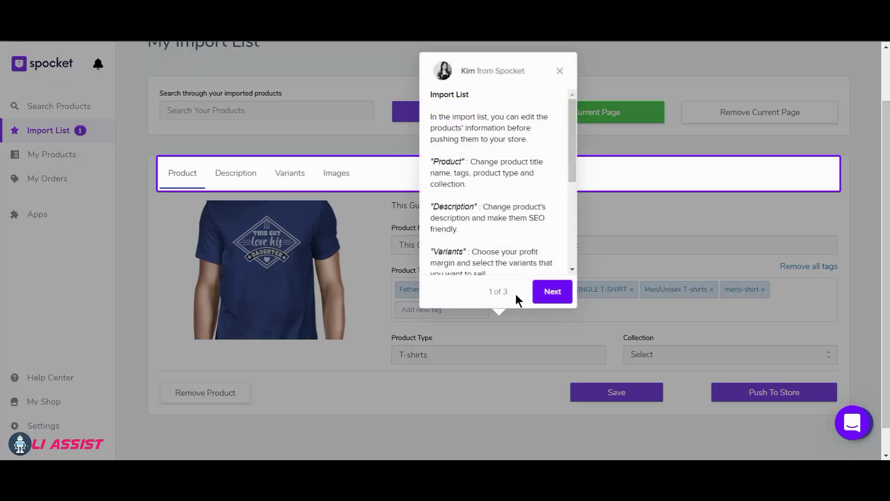
left_click(554, 291)
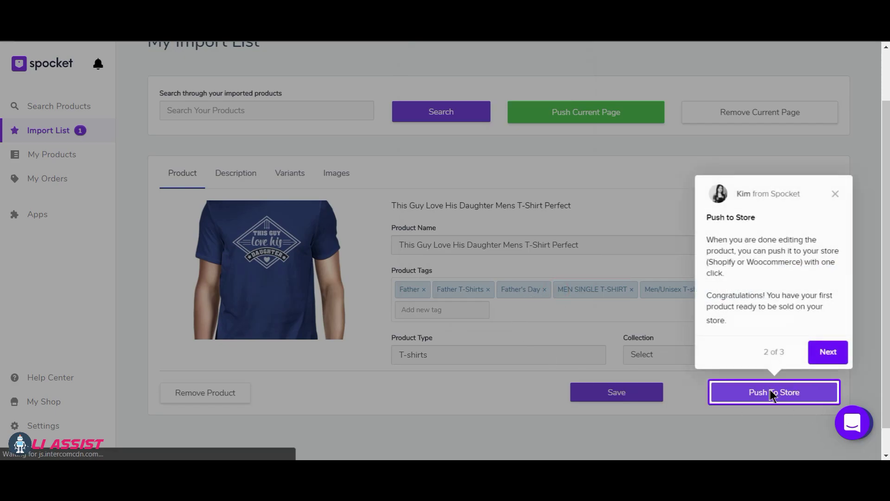
left_click(819, 351)
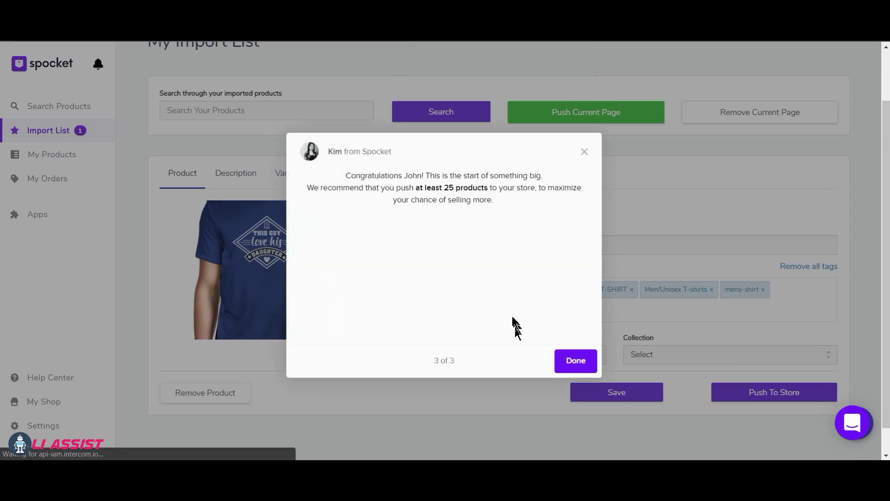
Finish the tour and bold 'Happy Father's Day' at the start of the product description.
left_click(574, 361)
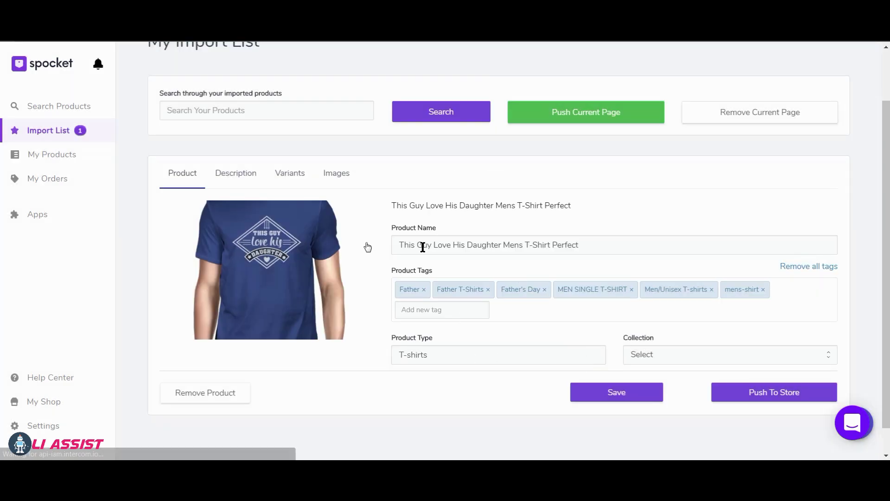
left_click(231, 181)
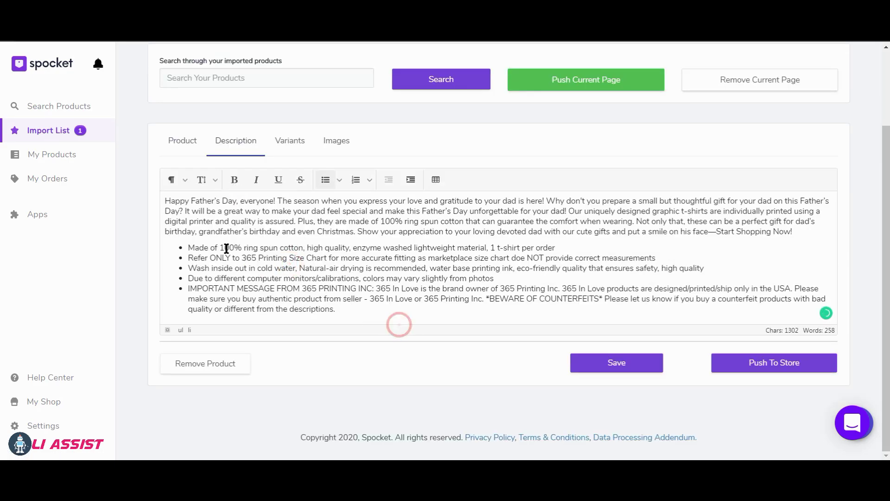
left_click_drag(330, 307, 175, 205)
left_click(207, 210)
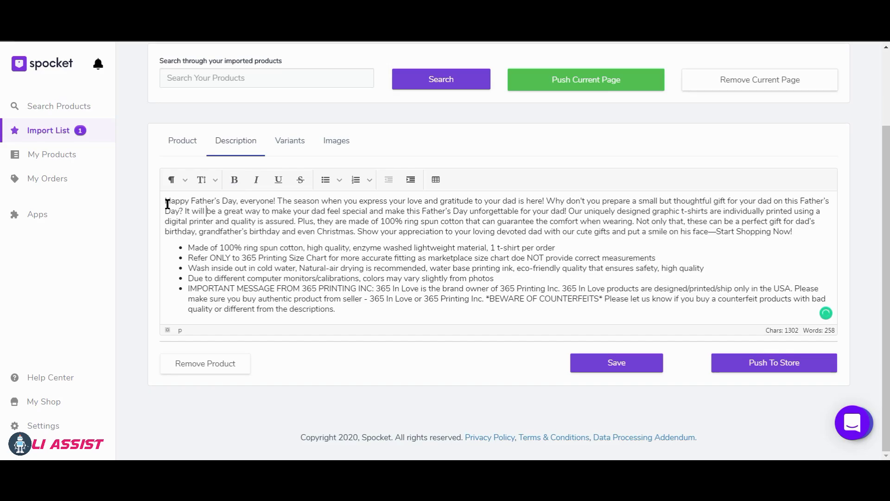
left_click_drag(168, 204, 235, 202)
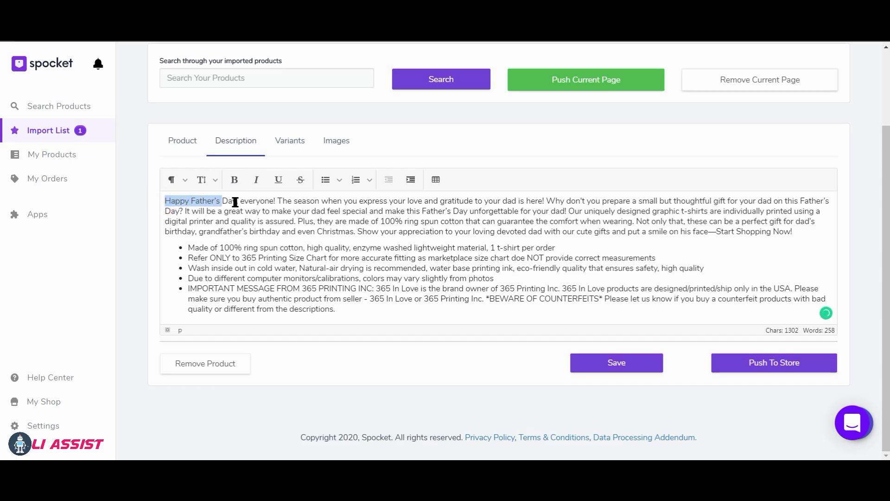
left_click(235, 179)
left_click(278, 226)
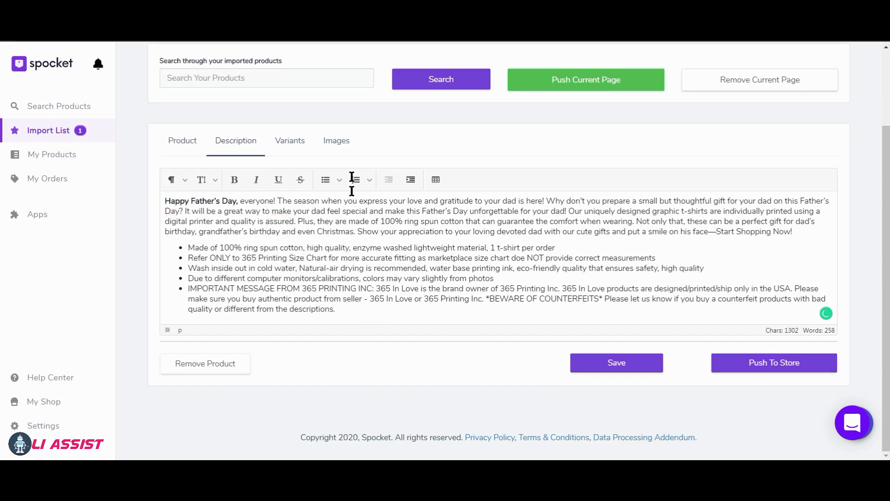
Review the compare-at prices for the Large, X-Large and 3X-Large size variants.
left_click(288, 142)
scroll(289, 256, "down", 2)
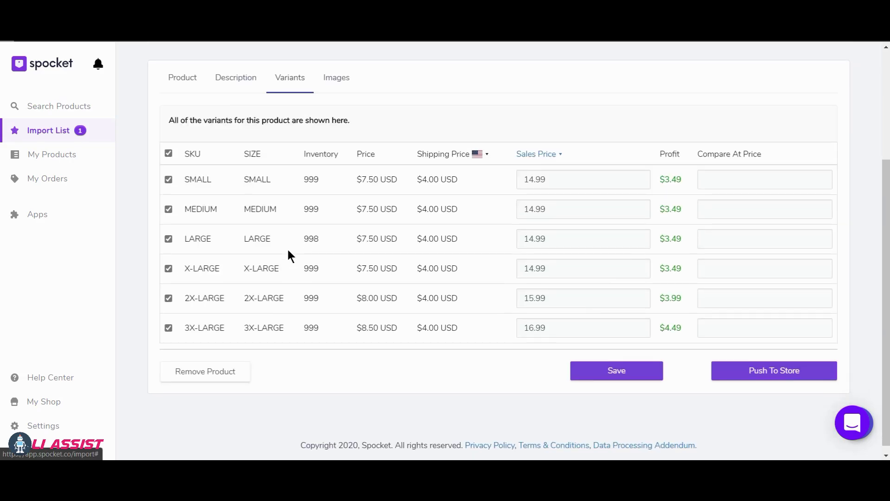
left_click(736, 180)
left_click(737, 239)
left_click(736, 266)
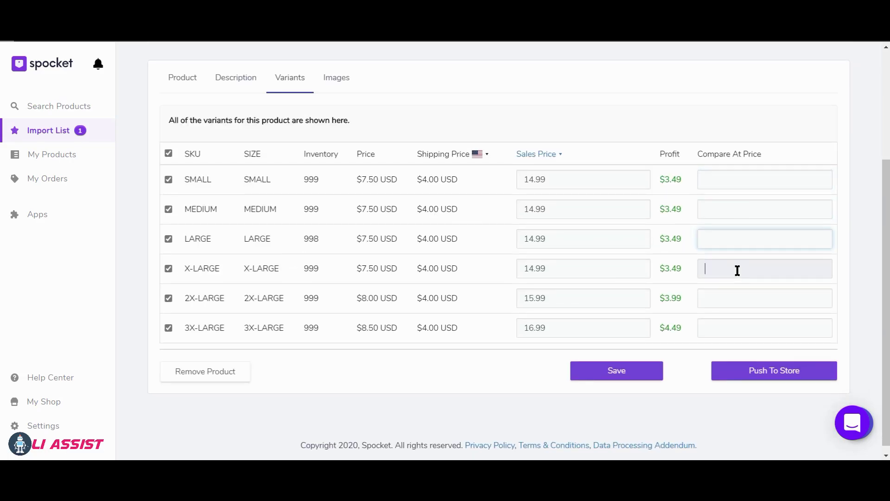
left_click(703, 327)
Look over the product images, then add the tag 'mens t shirt' to the product.
left_click(334, 80)
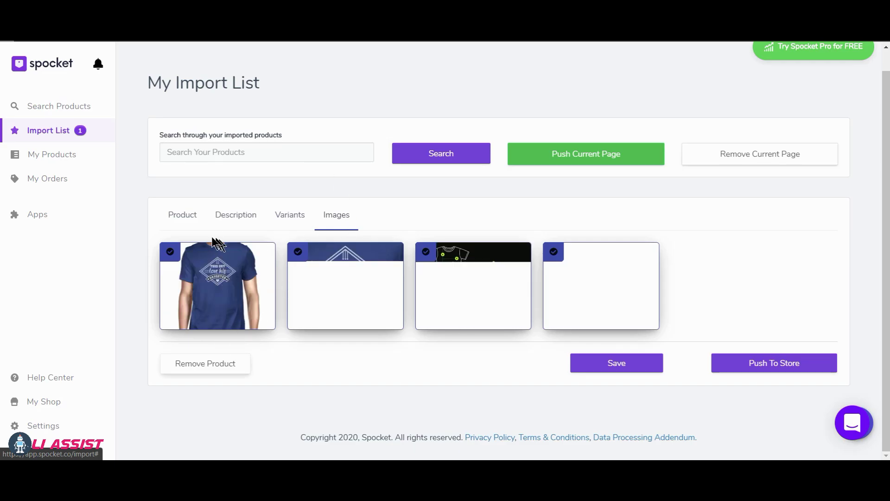
left_click(180, 214)
scroll(409, 314, "down", 2)
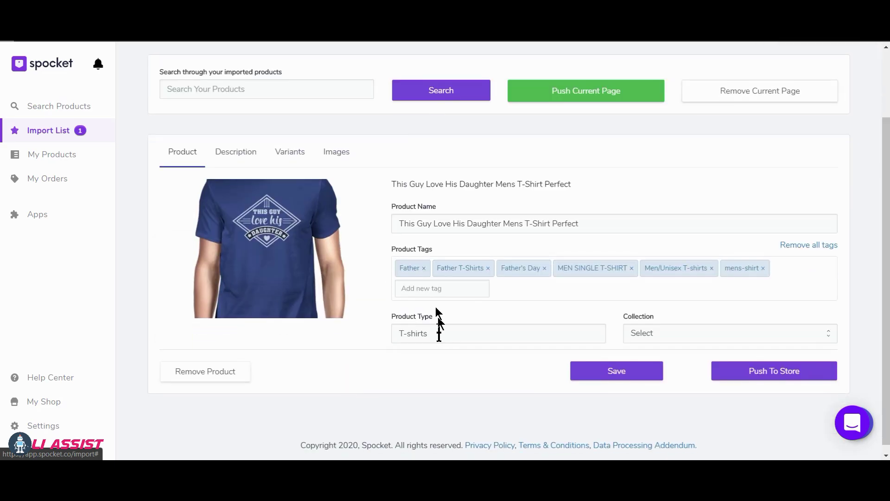
left_click(438, 287)
type("mens t shir")
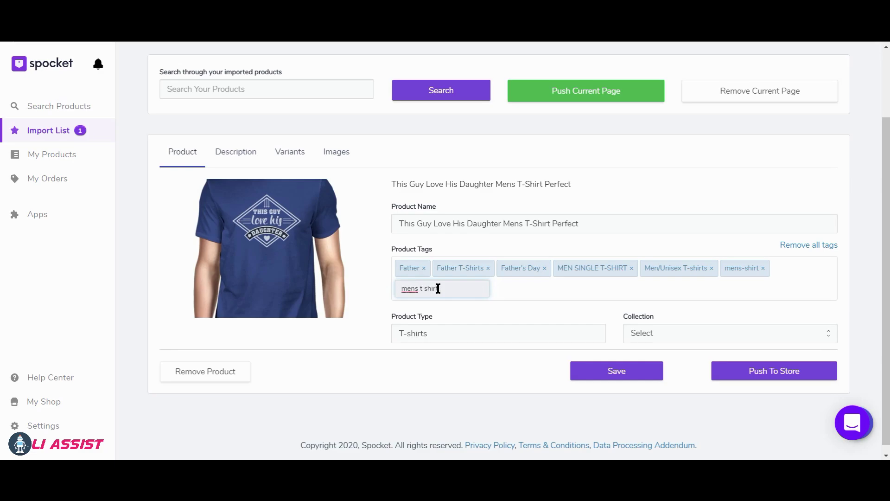
type("t")
key("Return")
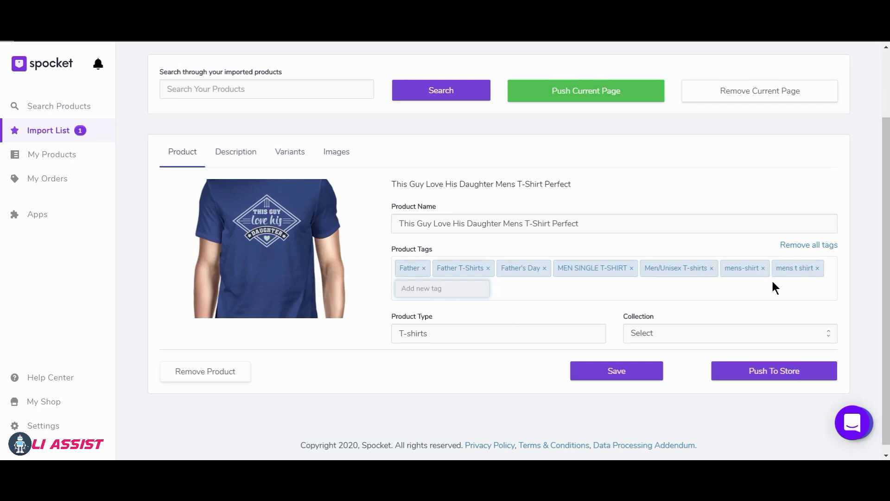
Check the Collection dropdown and close it without choosing a collection.
left_click(542, 290)
scroll(382, 335, "down", 1)
left_click(664, 324)
left_click(462, 359)
mouse_move(773, 368)
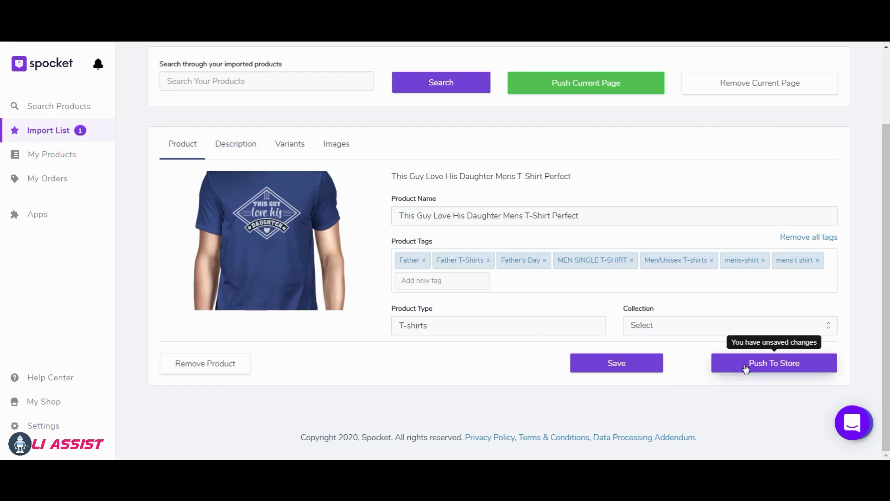
Start Push To Store, choose Wix as the platform and connect to reach Wix's site list.
left_click(746, 367)
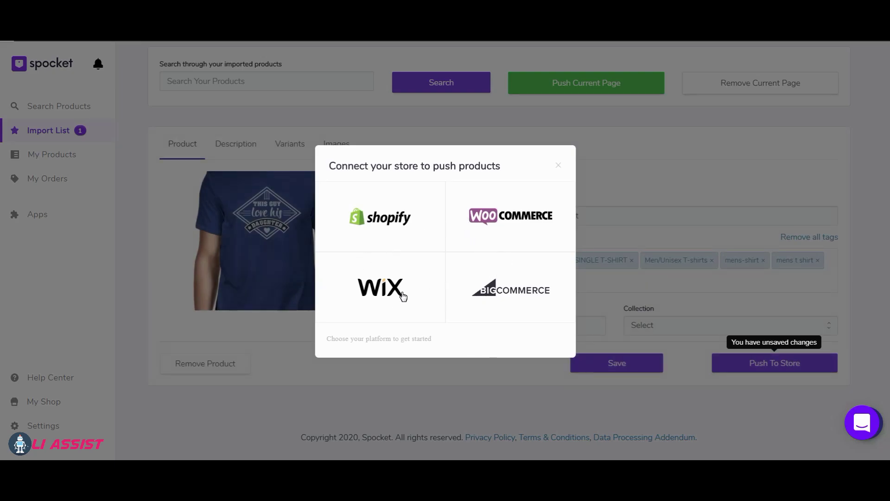
left_click(403, 297)
left_click(502, 343)
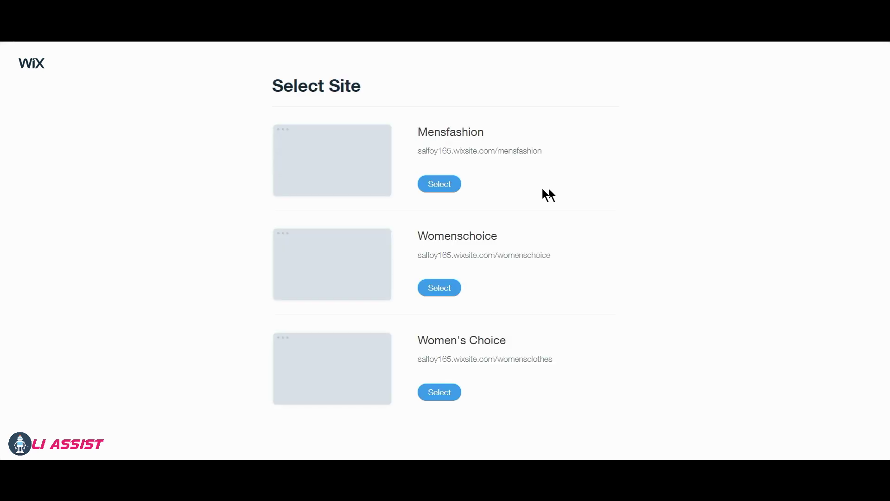
Select the Mensfashion site, review the permission details, and Allow and Add Spocket.
left_click(435, 184)
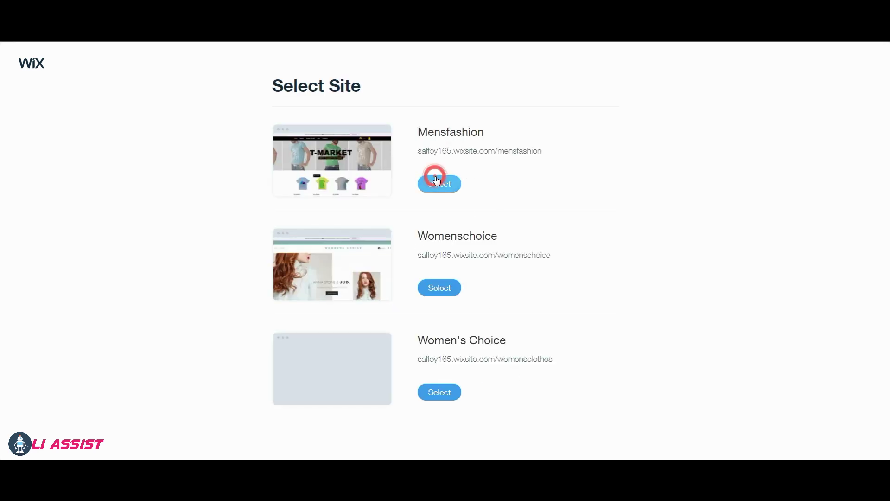
mouse_move(524, 306)
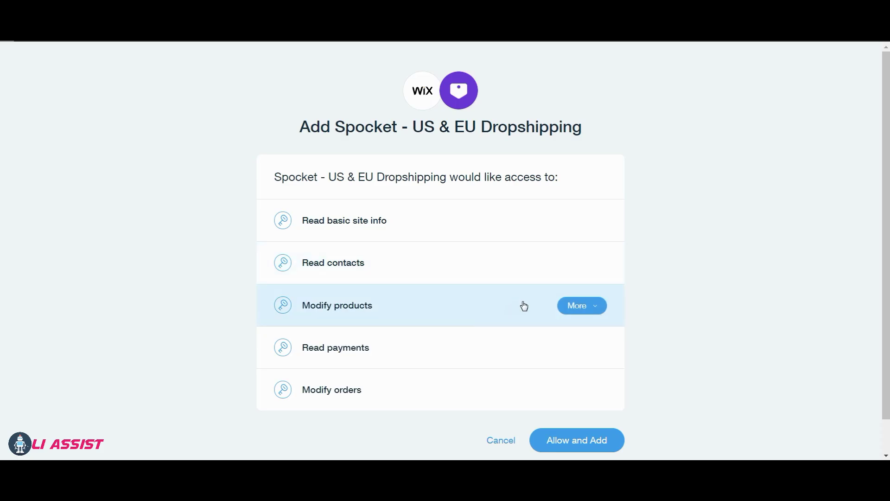
left_click(587, 307)
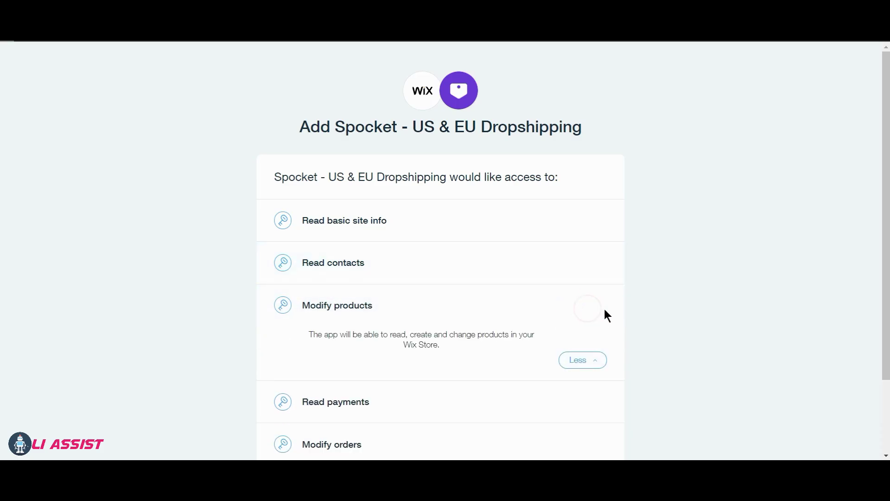
scroll(426, 306, "down", 2)
left_click(570, 317)
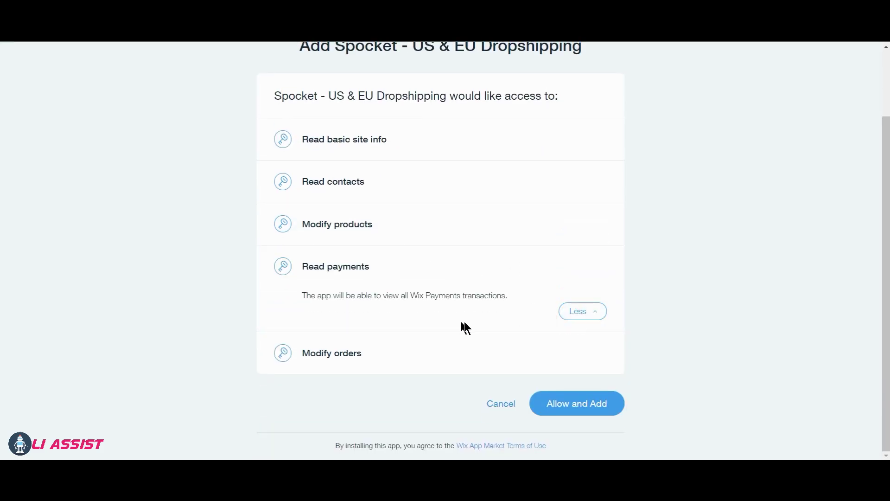
left_click(573, 362)
scroll(547, 214, "up", 2)
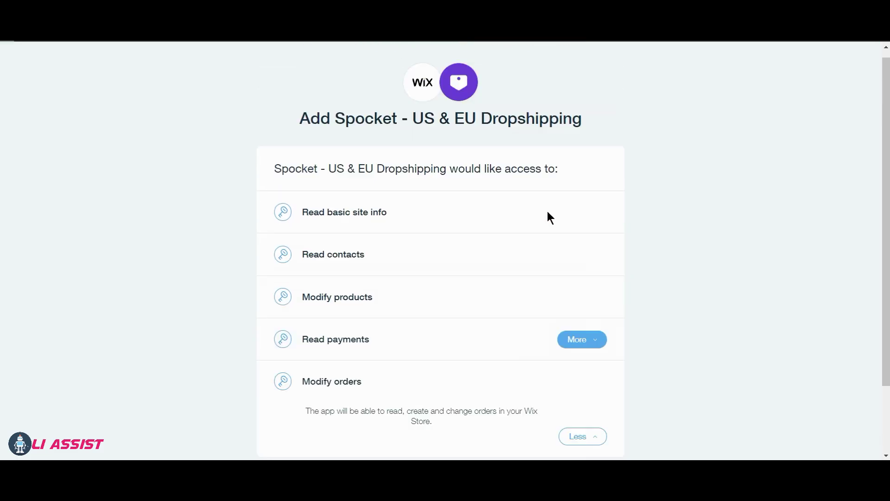
scroll(497, 328, "down", 2)
left_click(556, 403)
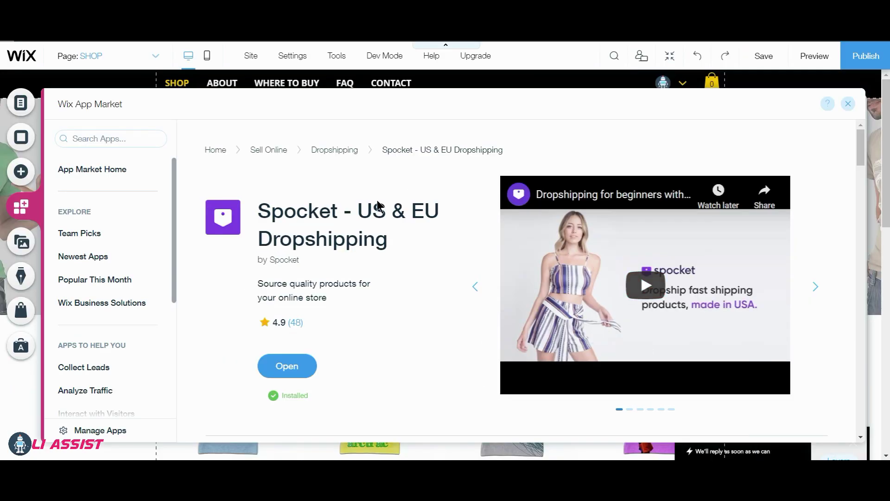
Launch the installed Spocket app from the Wix App Market.
scroll(367, 205, "down", 1)
left_click(131, 140)
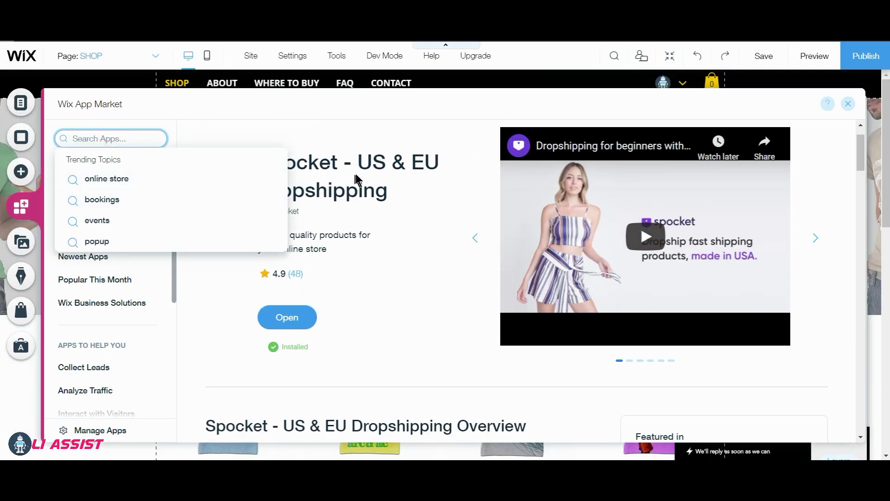
left_click(239, 325)
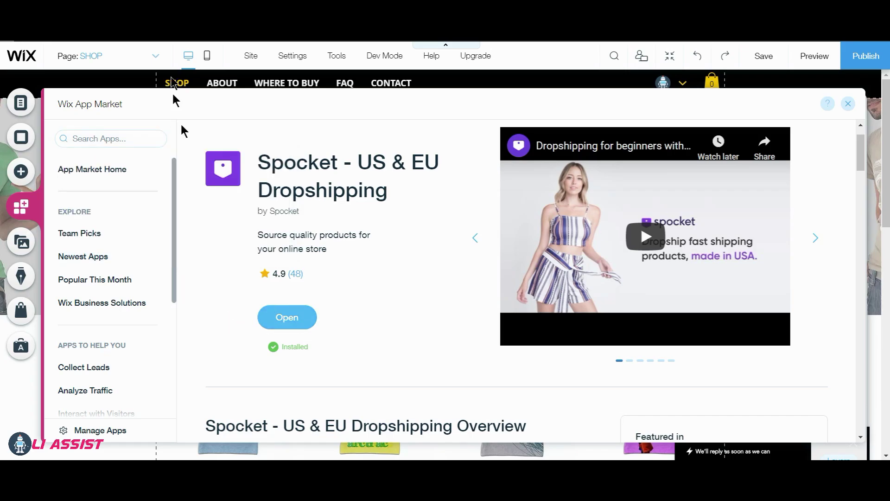
left_click(287, 319)
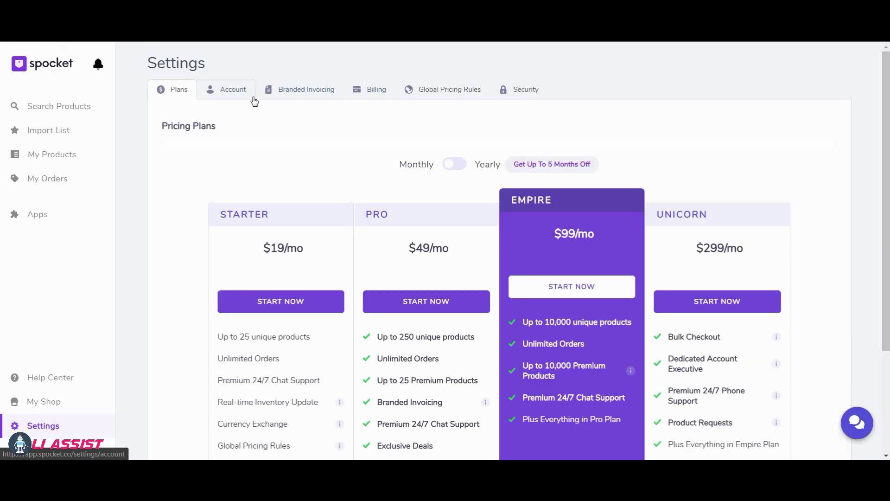
Browse the Account, Branded Invoicing, Billing, Global Pricing Rules and Security settings tabs.
left_click(228, 99)
left_click(264, 133)
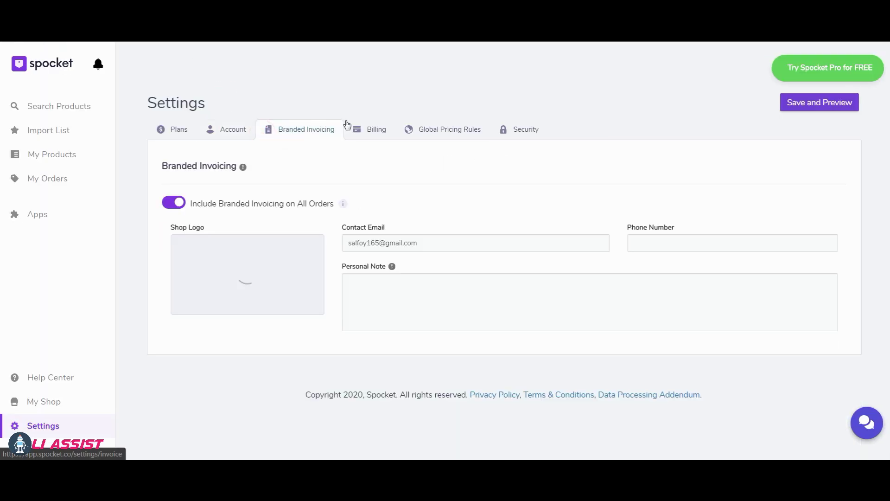
left_click(374, 125)
left_click(439, 132)
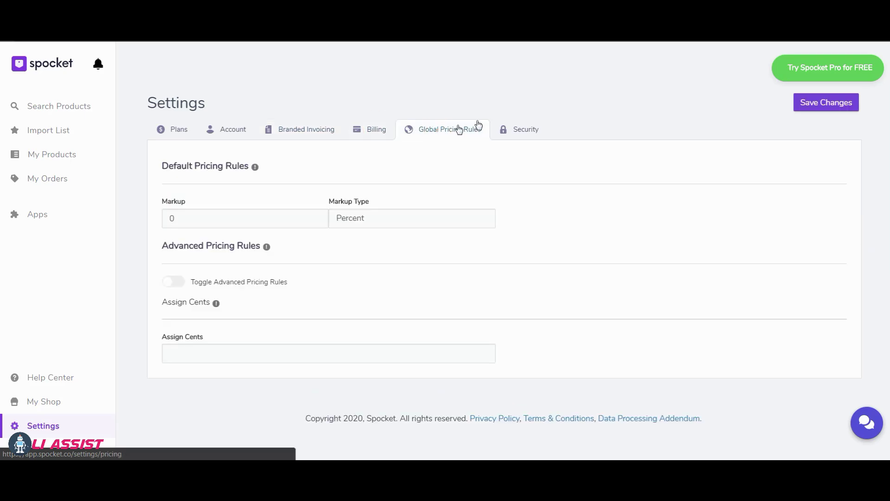
left_click(526, 133)
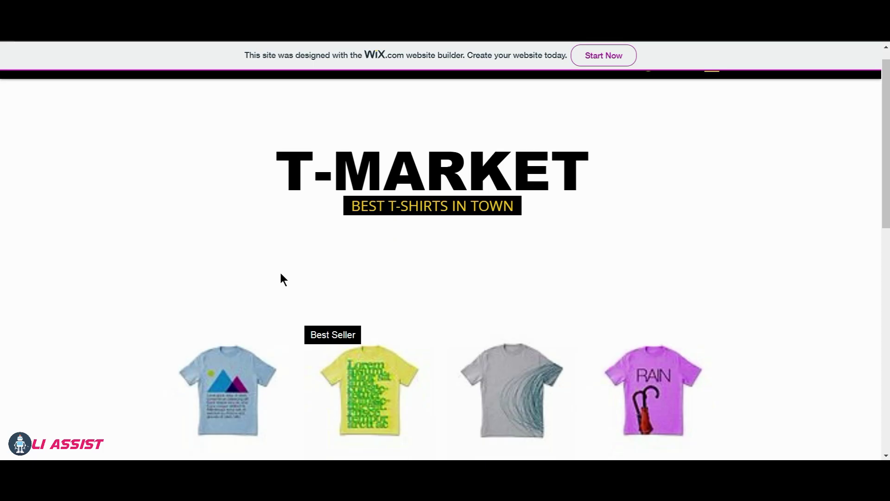
scroll(280, 271, "down", 3)
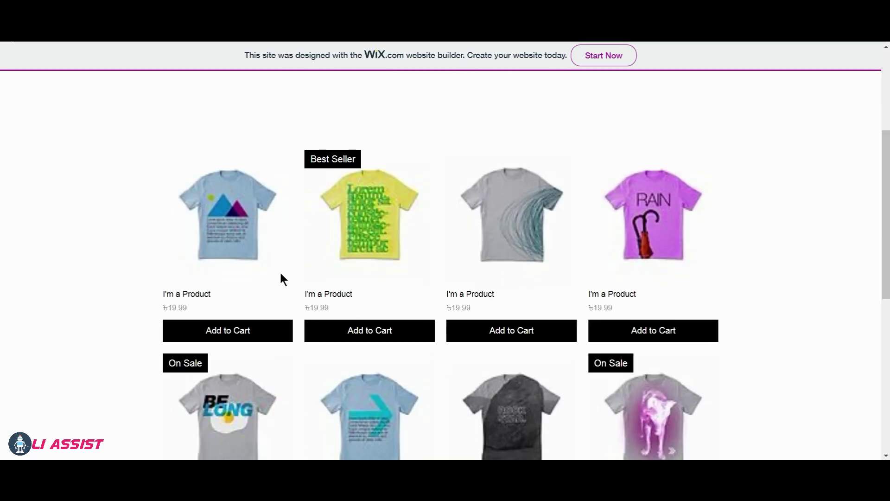
scroll(279, 271, "down", 5)
scroll(280, 278, "down", 3)
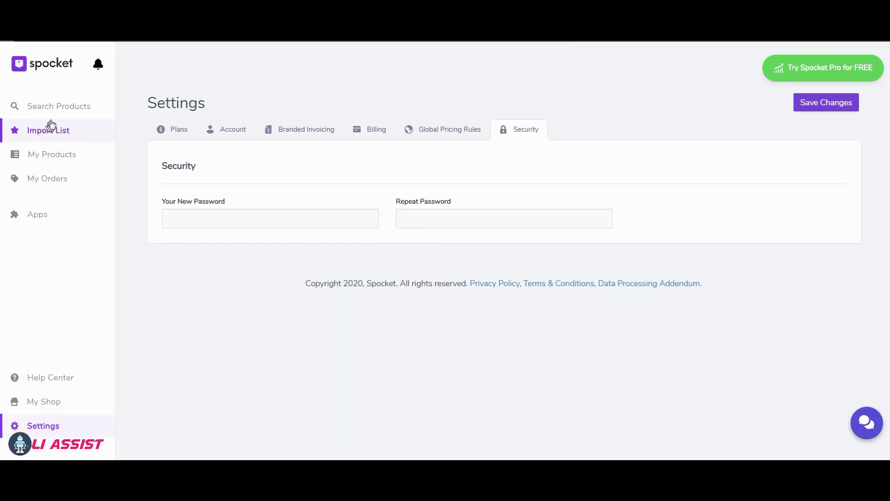
Go to Search Products and scroll through the product listings.
left_click(45, 115)
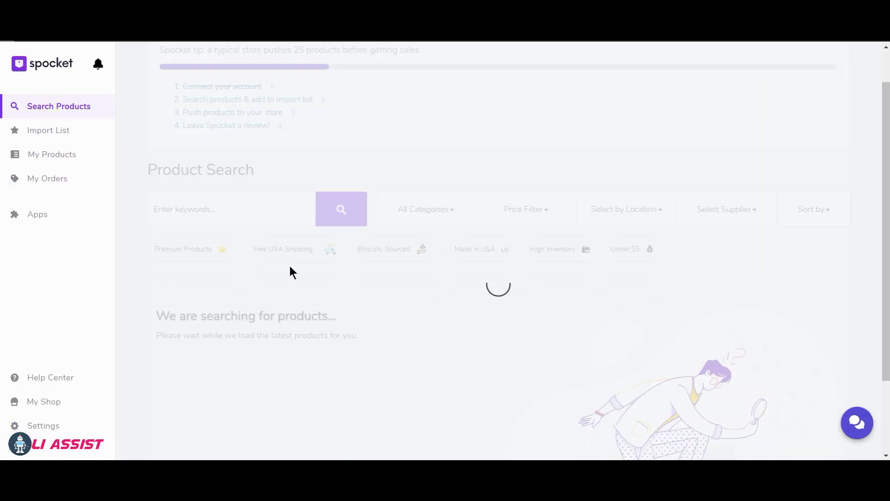
scroll(290, 267, "down", 3)
scroll(289, 267, "down", 2)
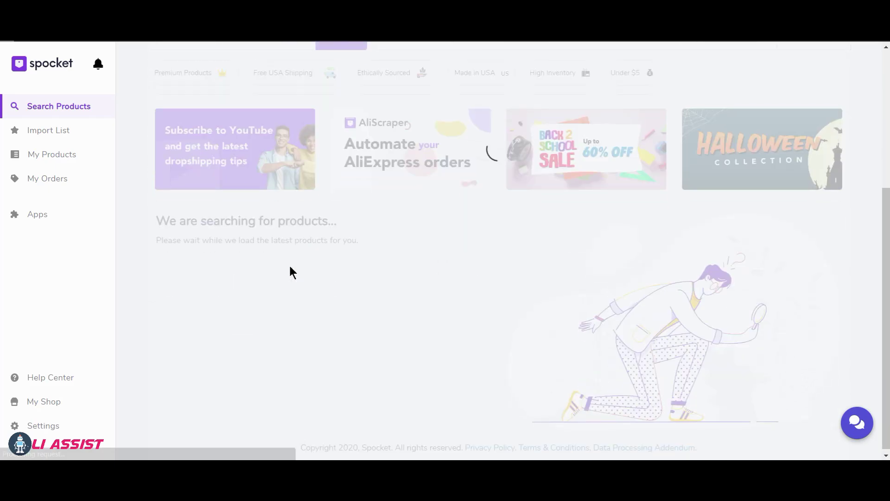
scroll(290, 271, "up", 1)
scroll(289, 271, "down", 1)
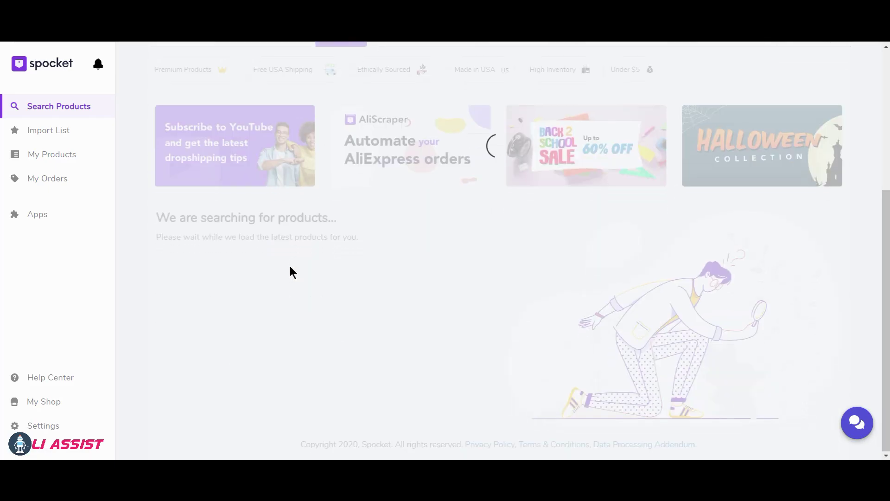